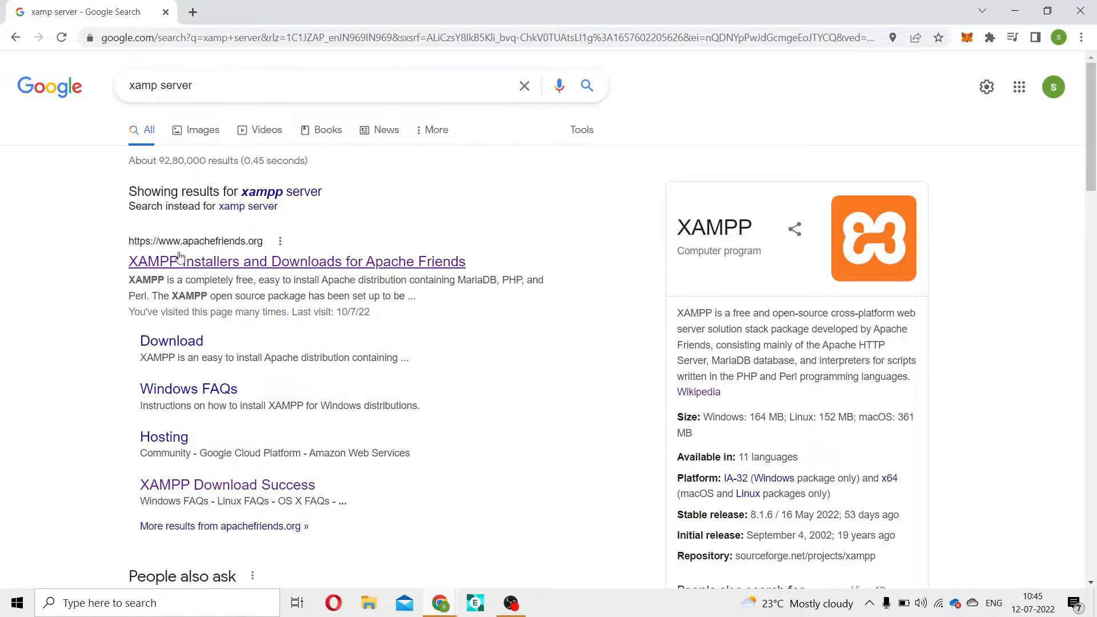
- Open the Apache Friends site from the search results and download XAMPP for Windows 8.1.6
click(260, 247)
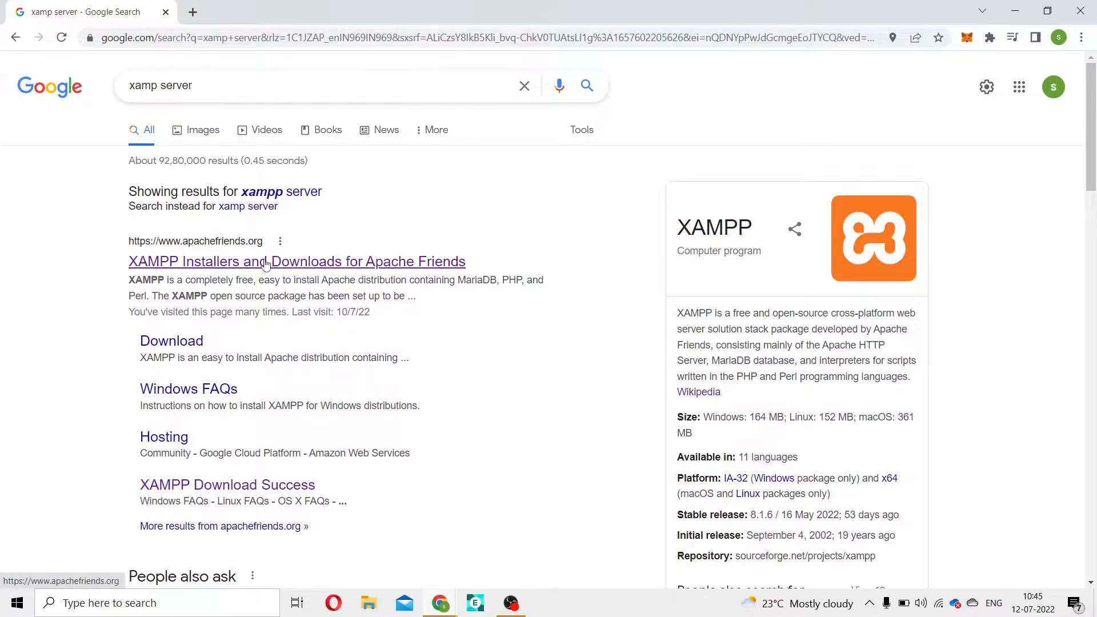
click(266, 264)
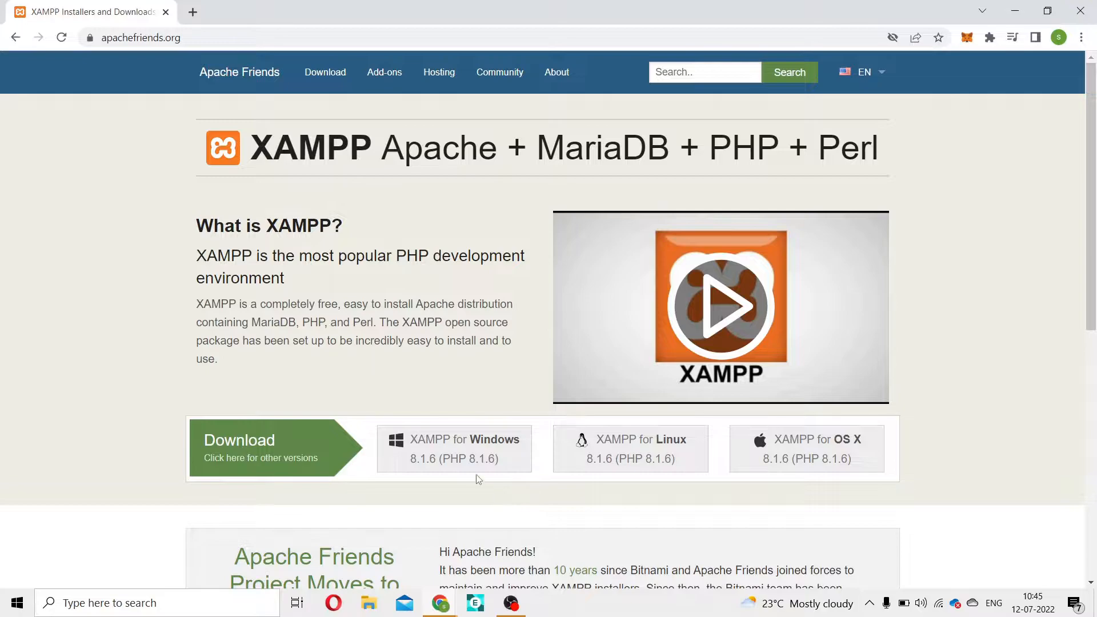
click(453, 446)
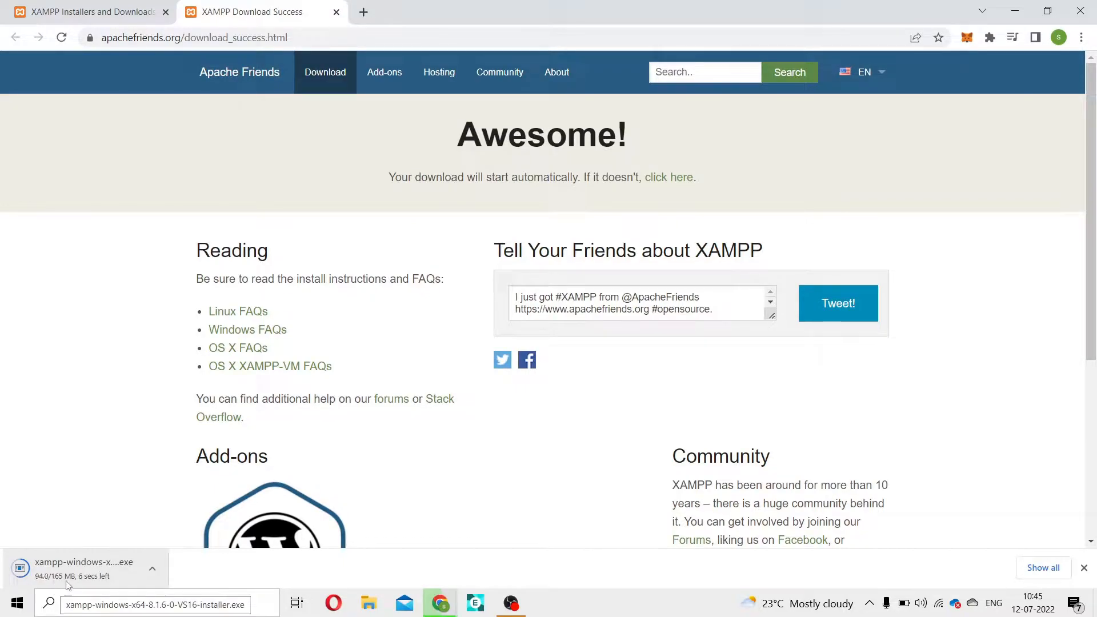
- Show the downloaded XAMPP installer in its folder and run it
click(152, 572)
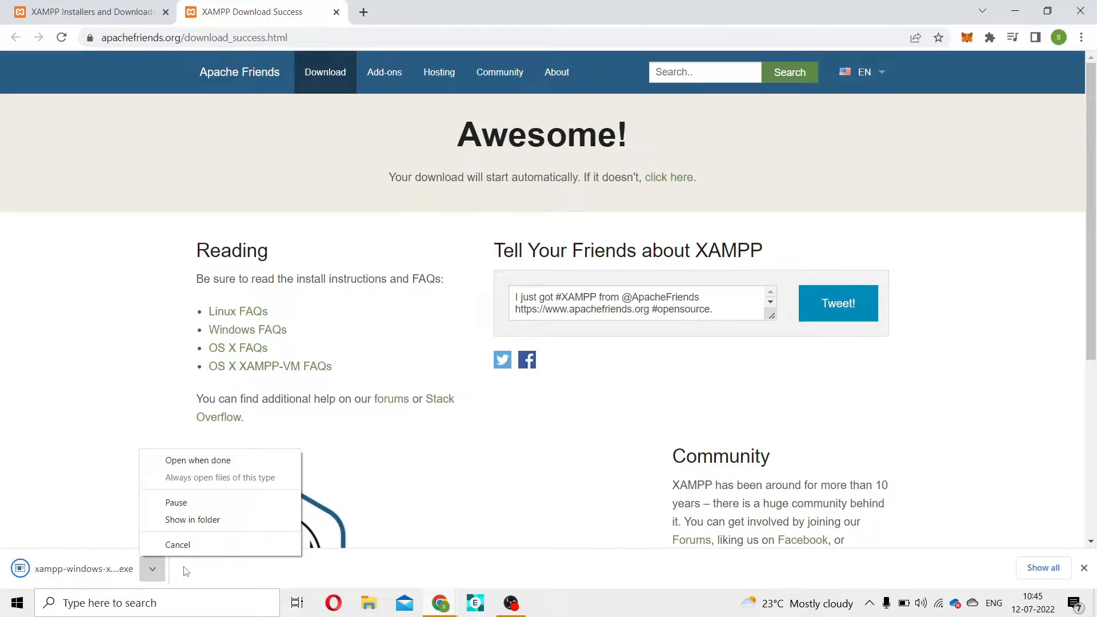
click(189, 520)
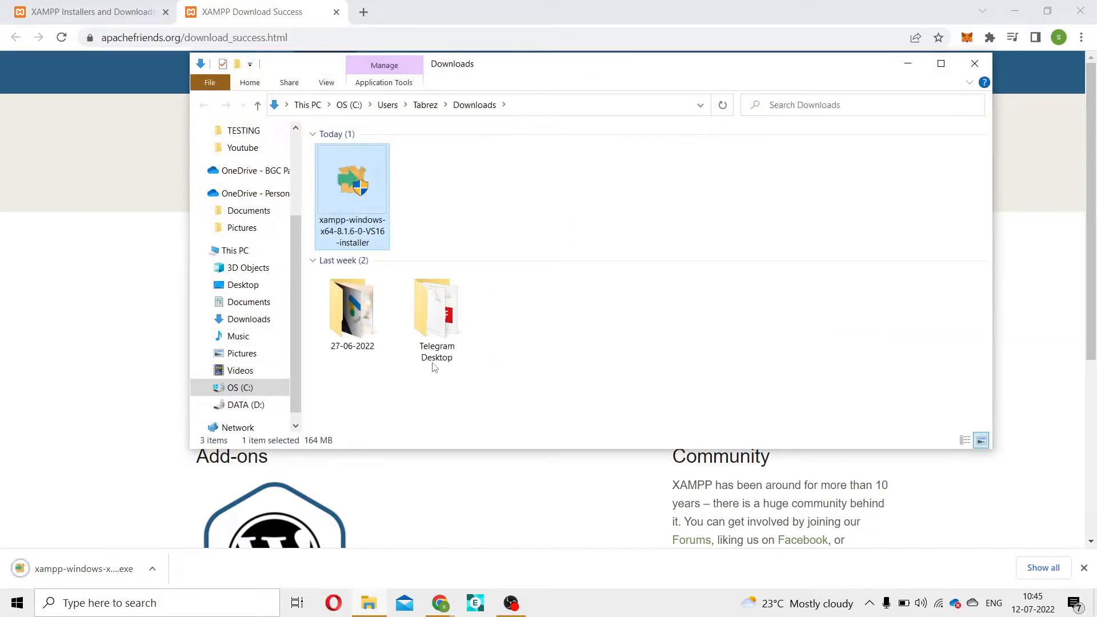
click(366, 196)
double_click(367, 196)
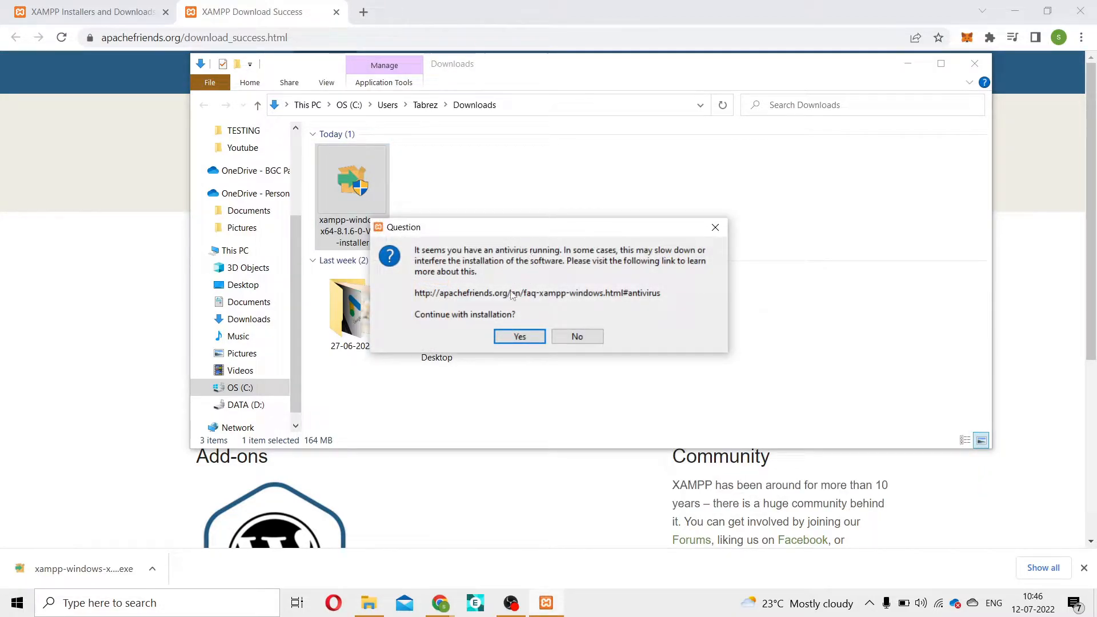
- Continue the setup past the antivirus and UAC notices, the welcome page and the component selection
click(519, 337)
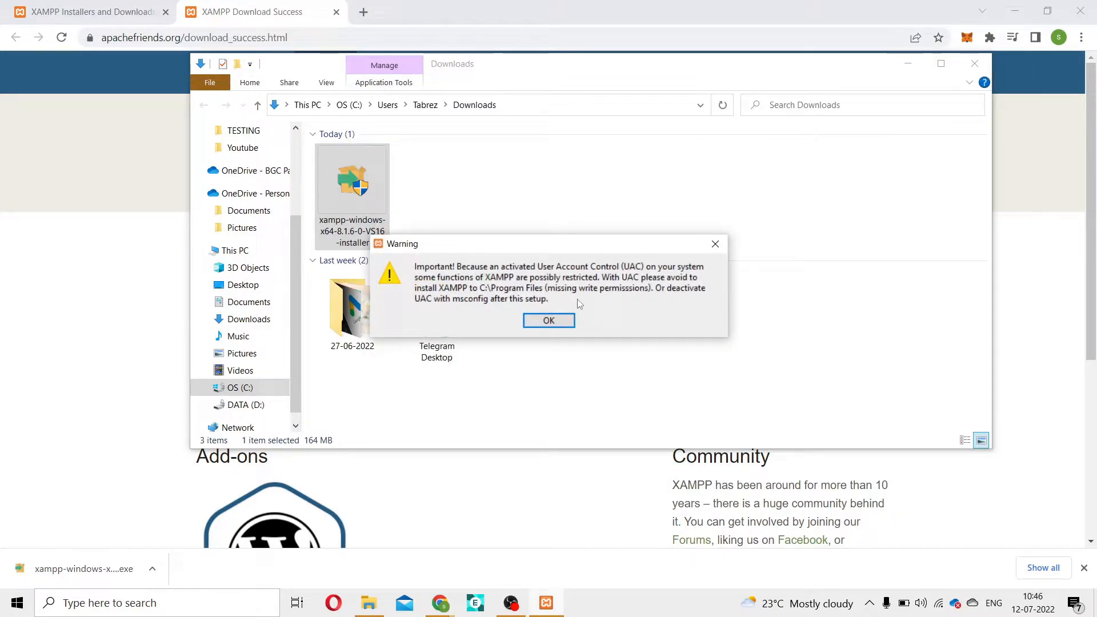
click(554, 320)
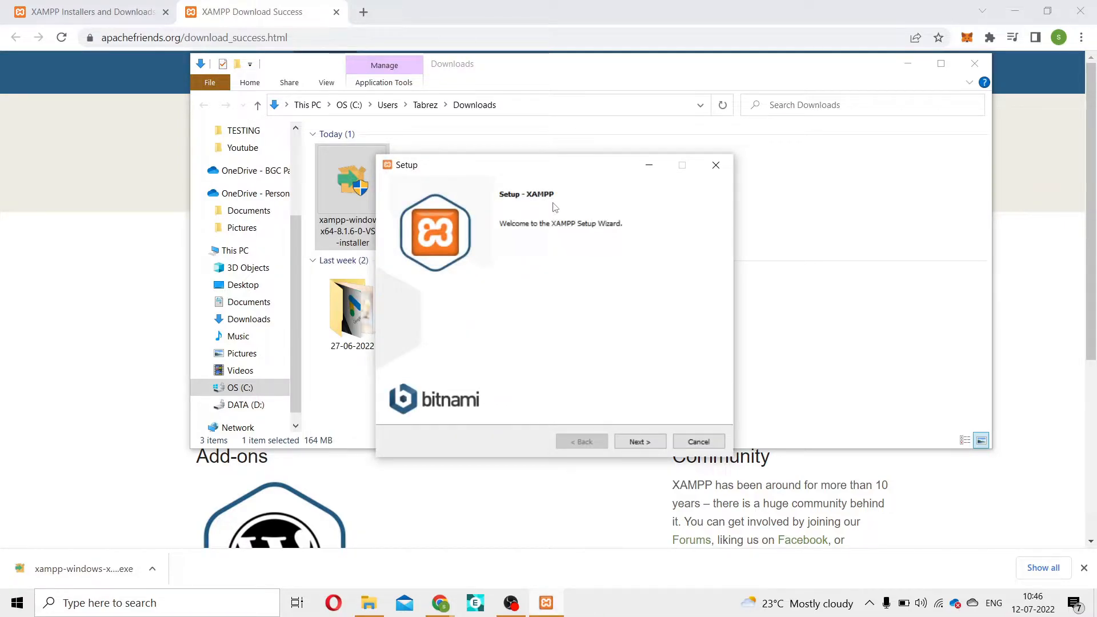
click(637, 441)
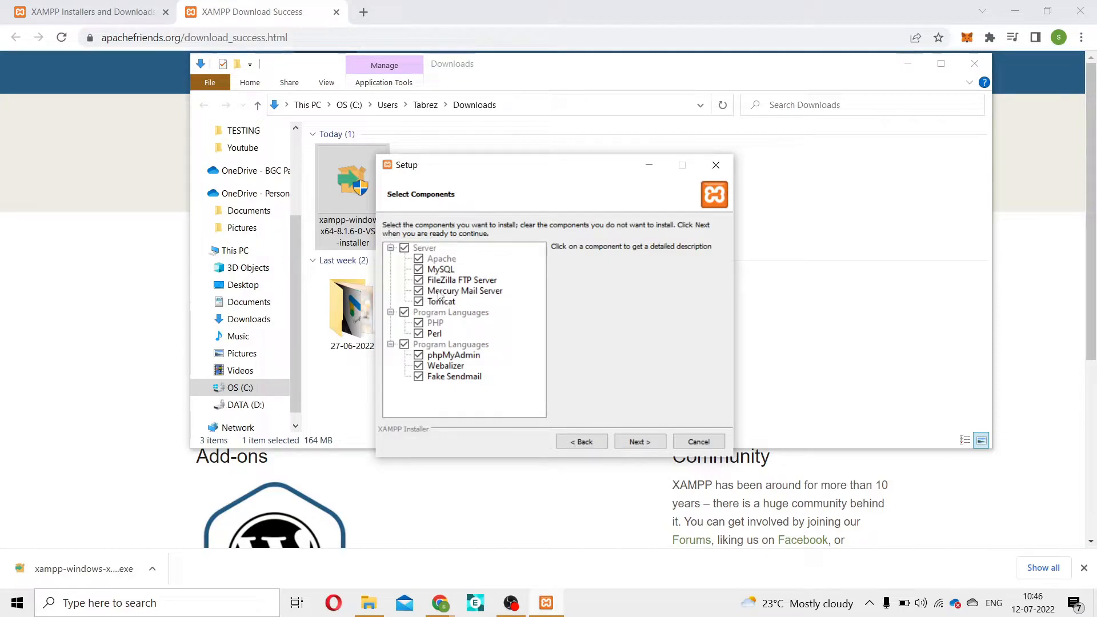
click(419, 282)
click(642, 442)
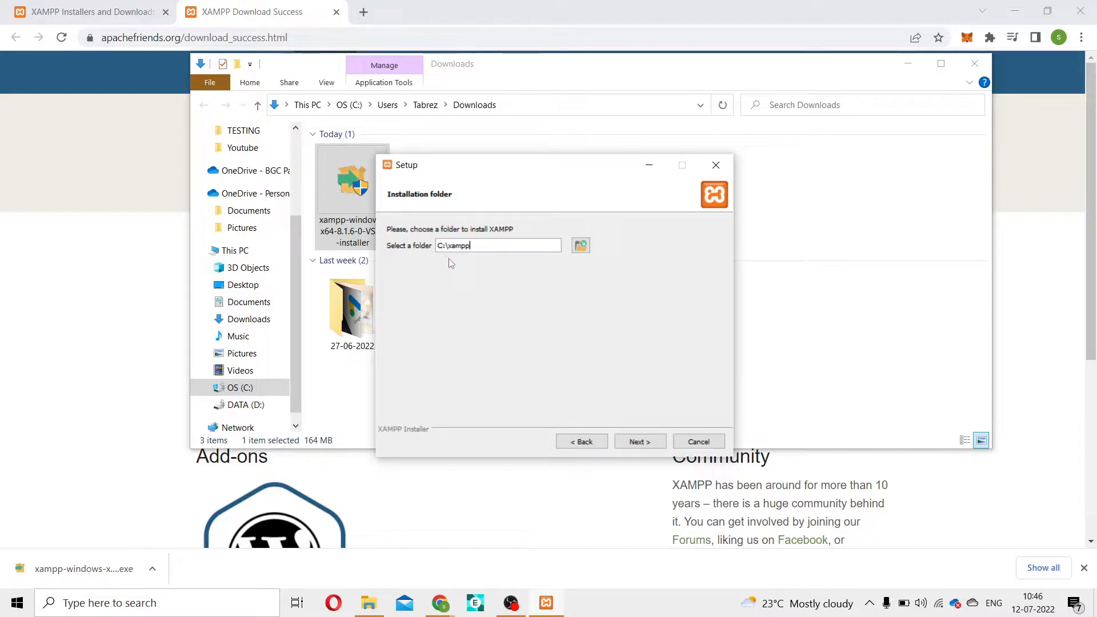
click(582, 246)
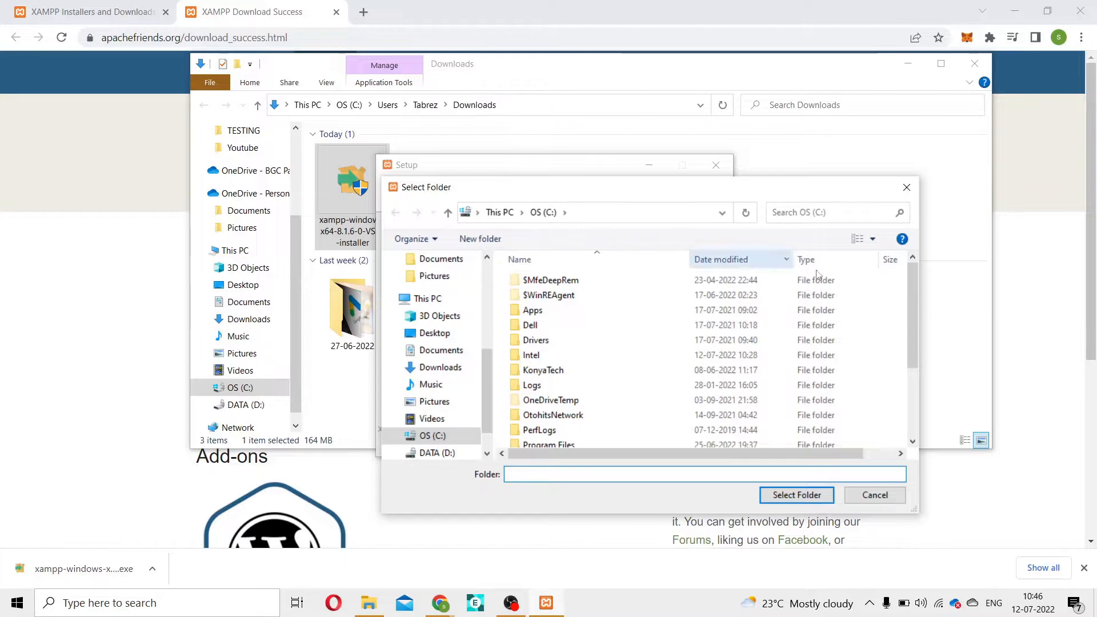
click(541, 326)
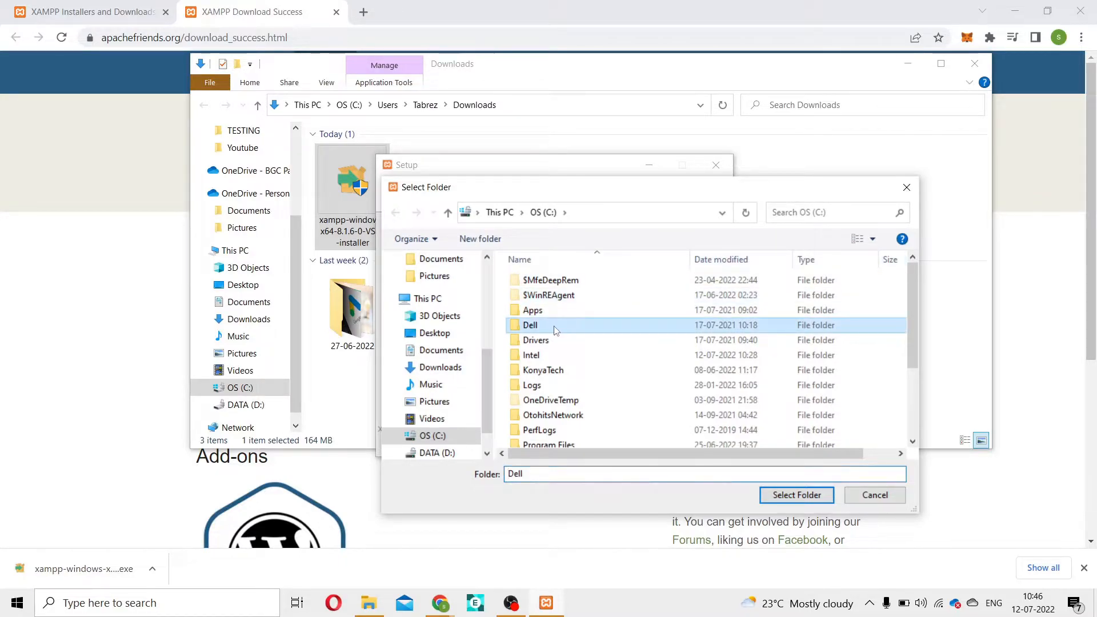
click(906, 188)
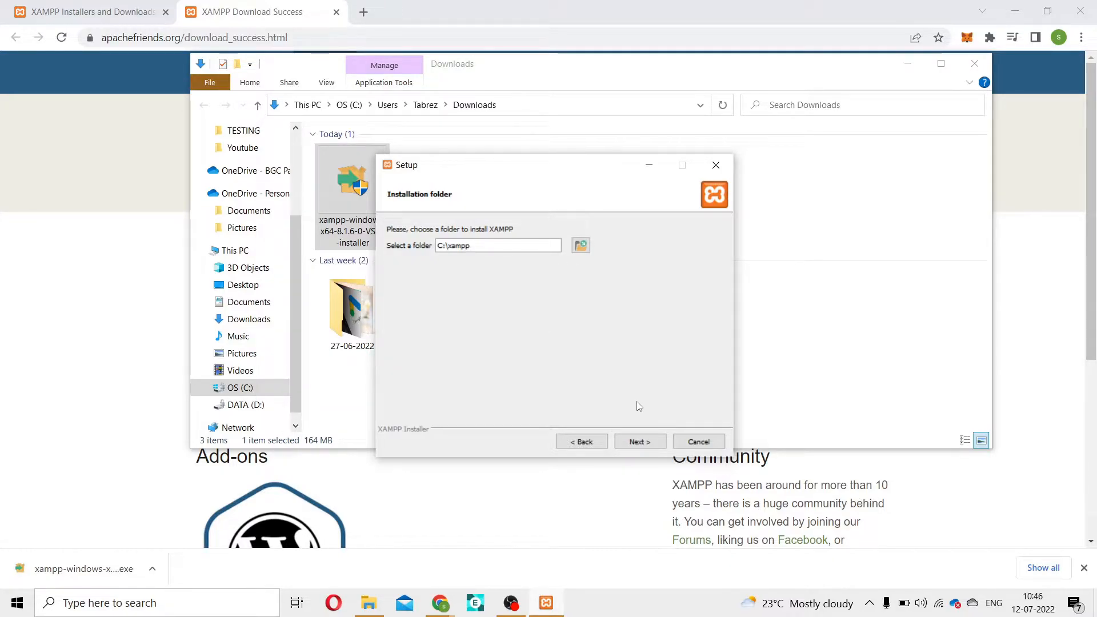
- Install XAMPP to C:\xampp with English as the language, and finish the setup with the Control Panel starting
click(649, 446)
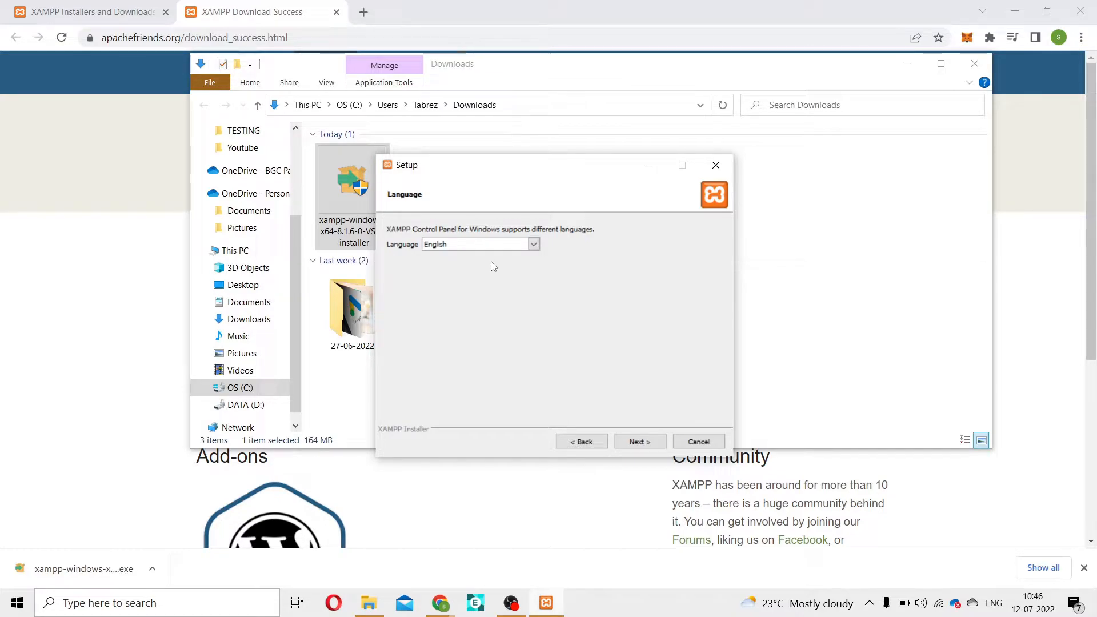
click(644, 440)
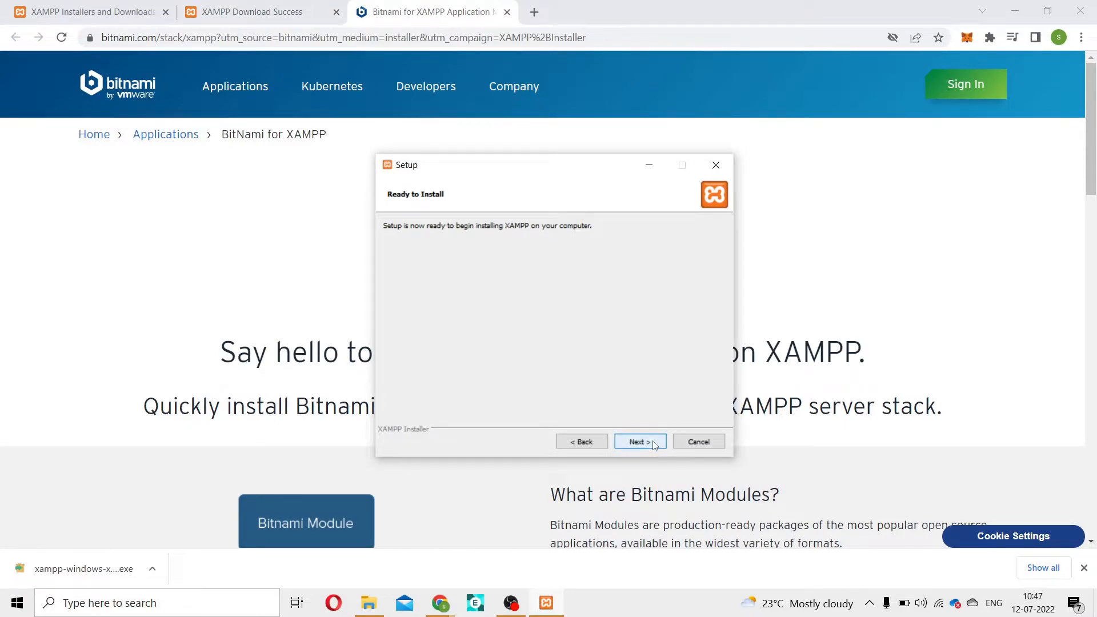
click(640, 442)
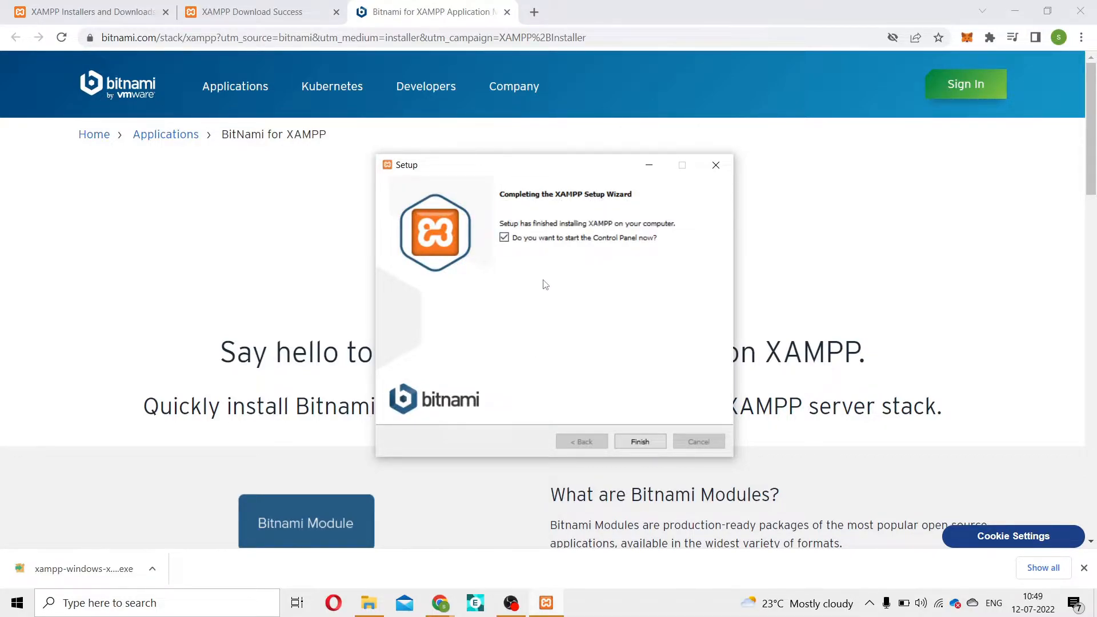
click(640, 442)
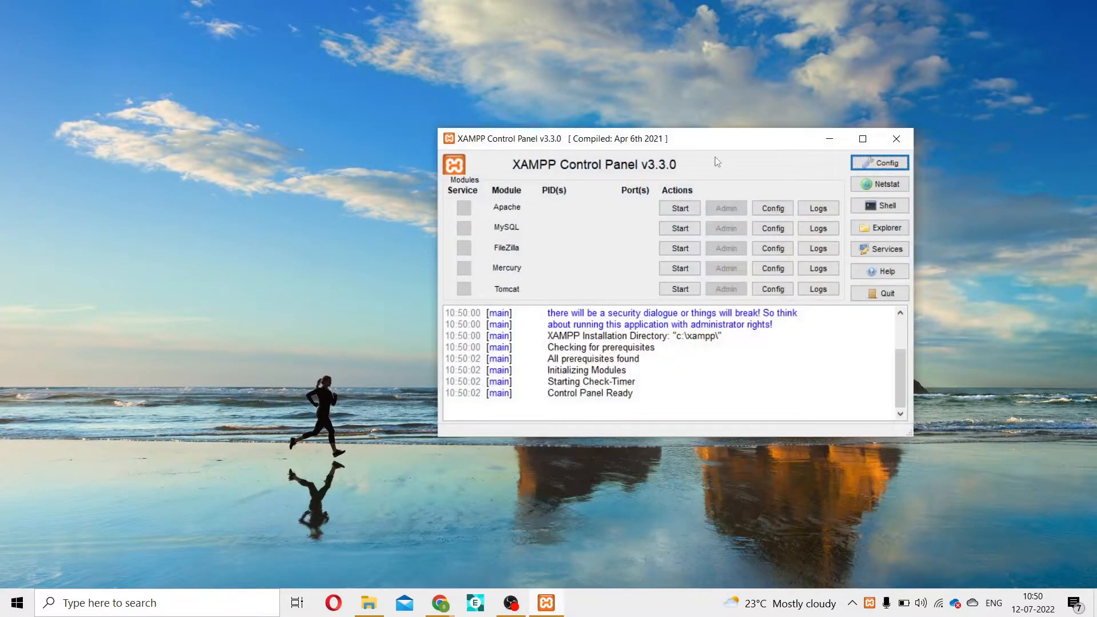
- Switch to Chrome and try to load localhost in the Bitnami tab
drag(712, 140, 606, 132)
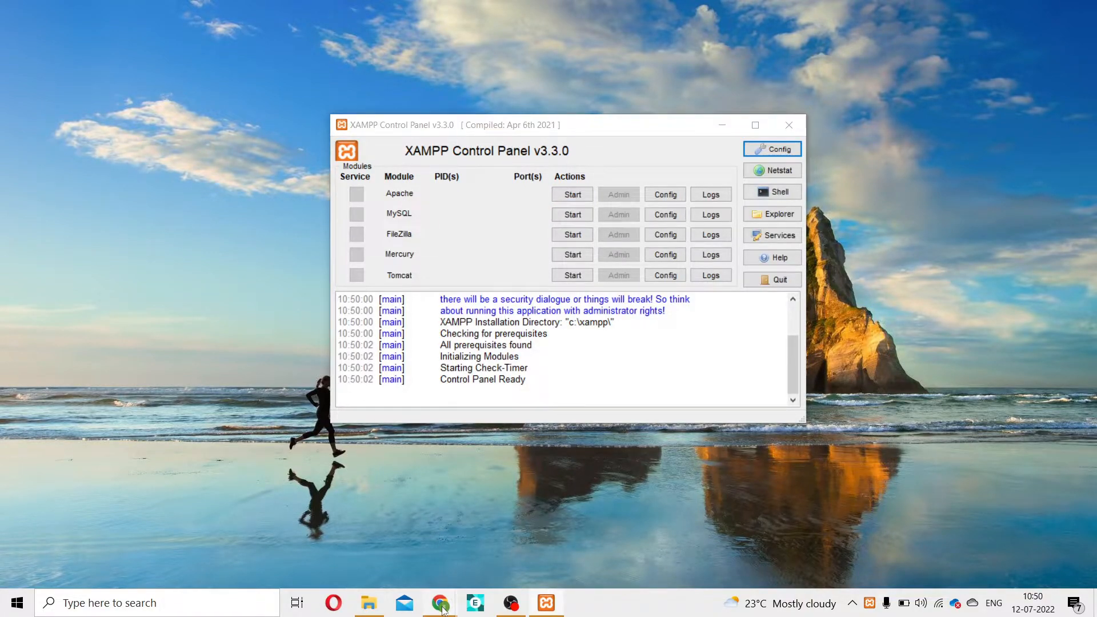
mouse_move(440, 601)
click(520, 537)
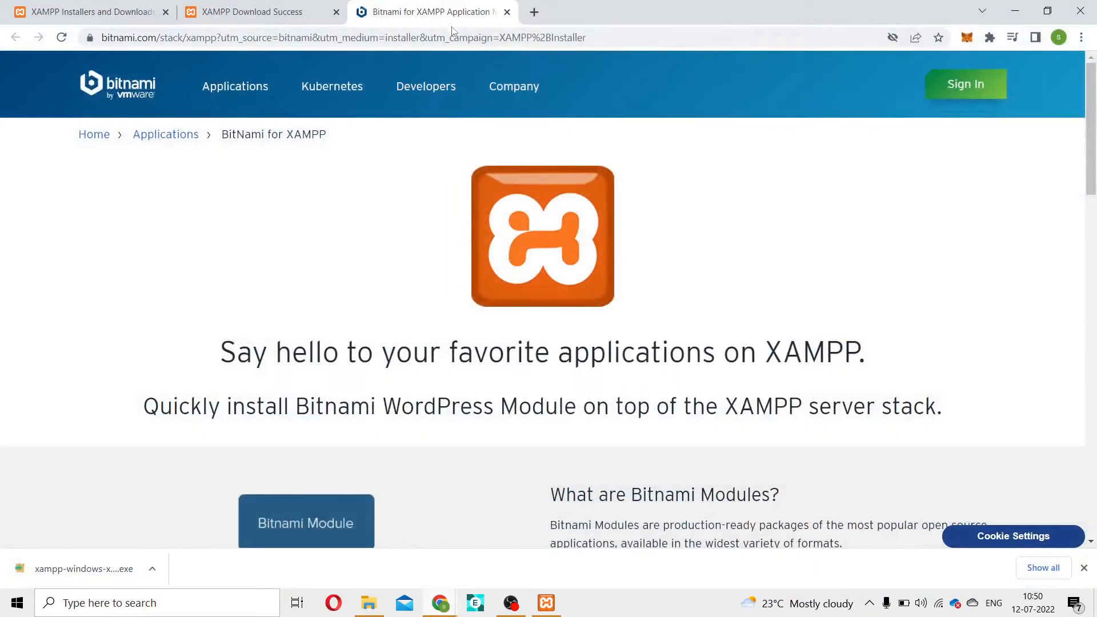
click(454, 44)
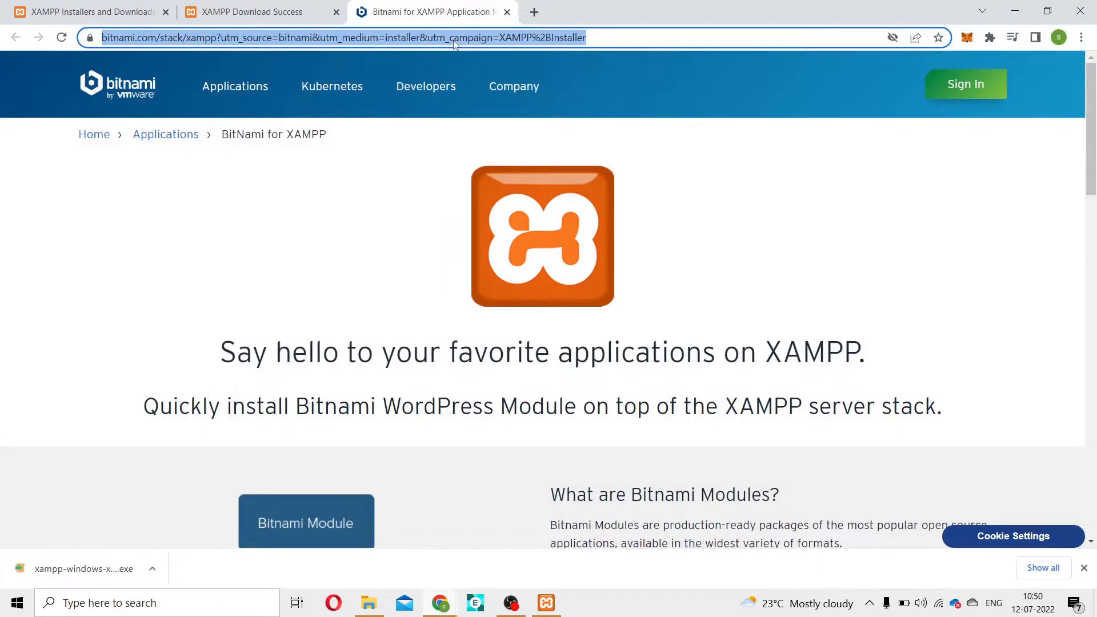
text(locall)
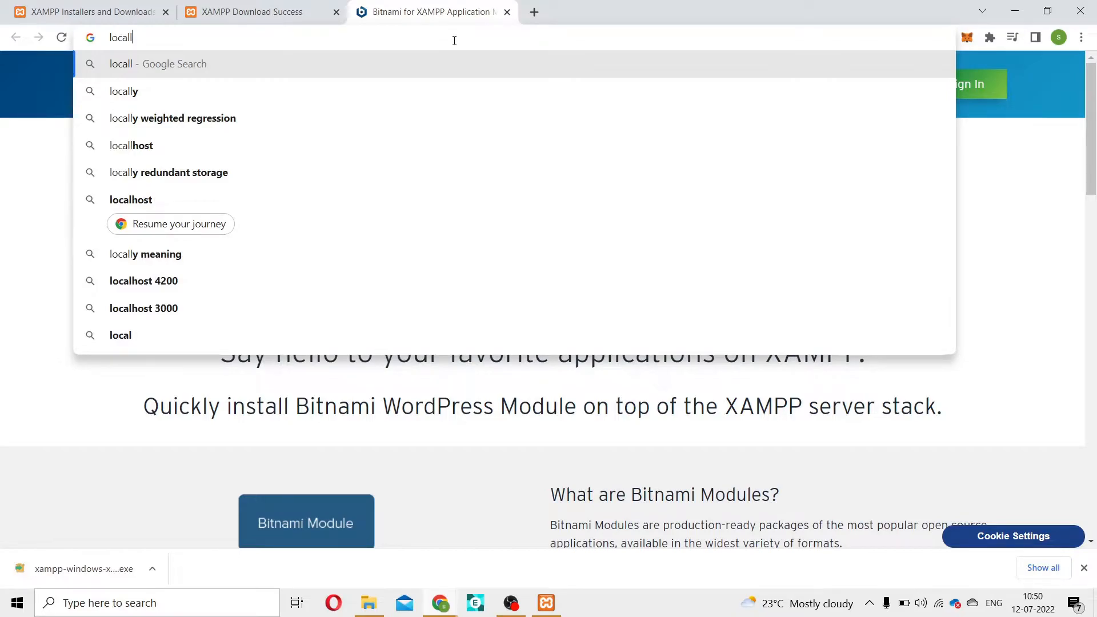
key(BackSpace)
text(host)
key(Return)
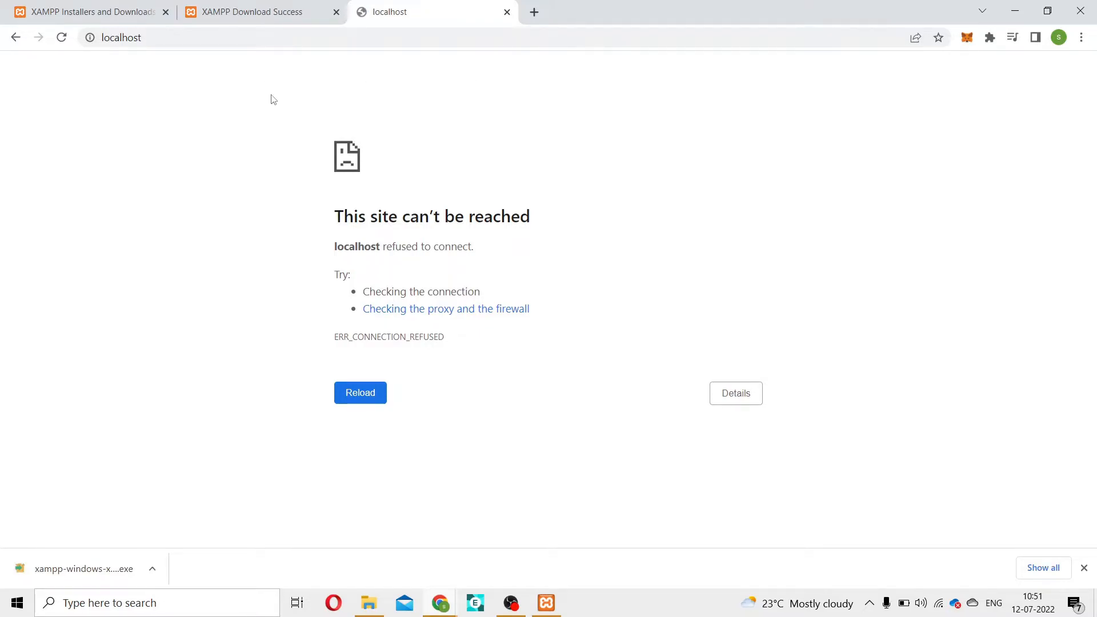
- Switch to the XAMPP Control Panel and start the Apache and MySQL modules
click(547, 602)
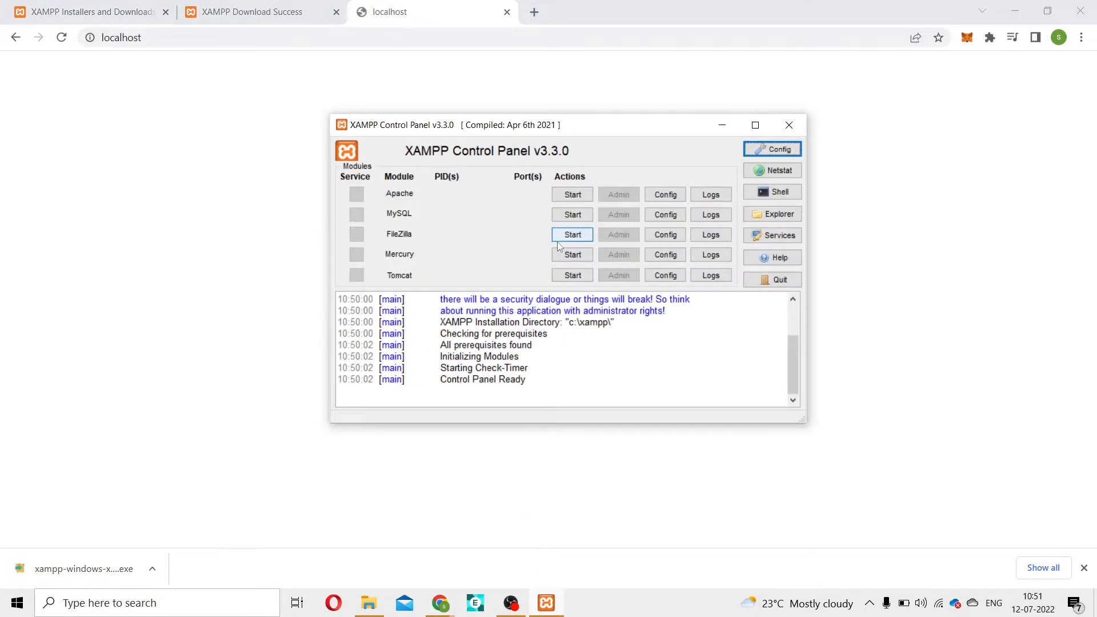
click(574, 195)
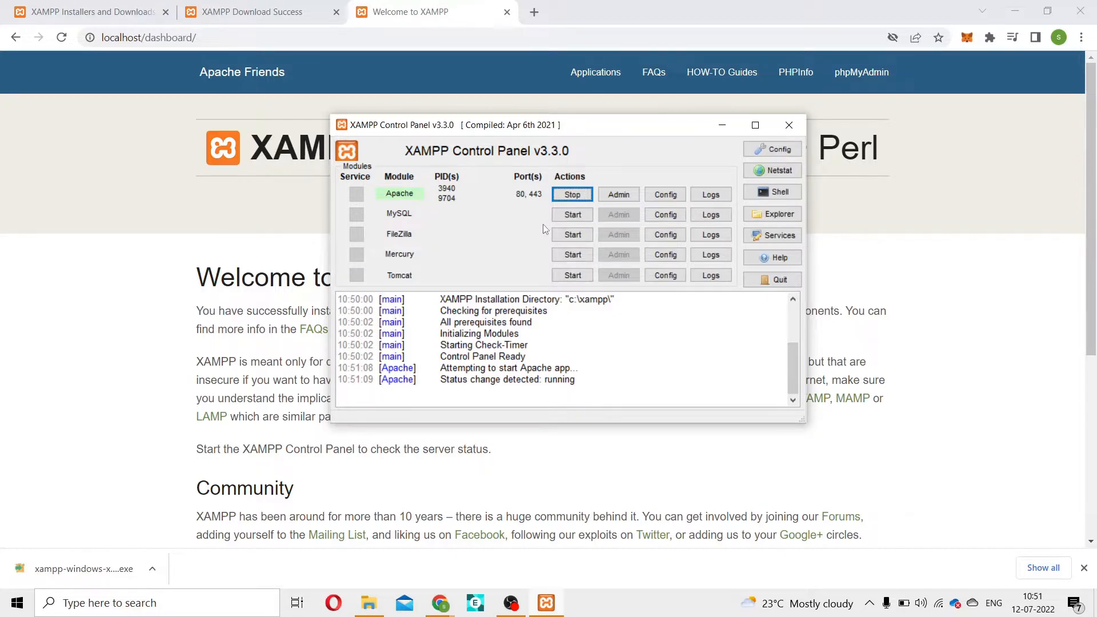
click(573, 215)
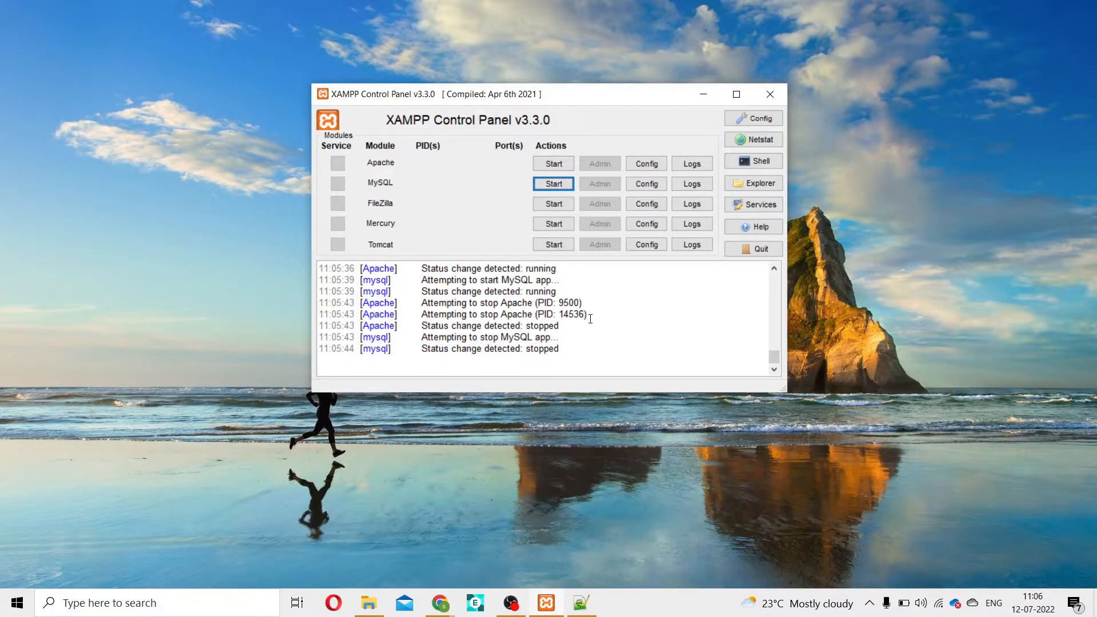
click(553, 164)
click(553, 184)
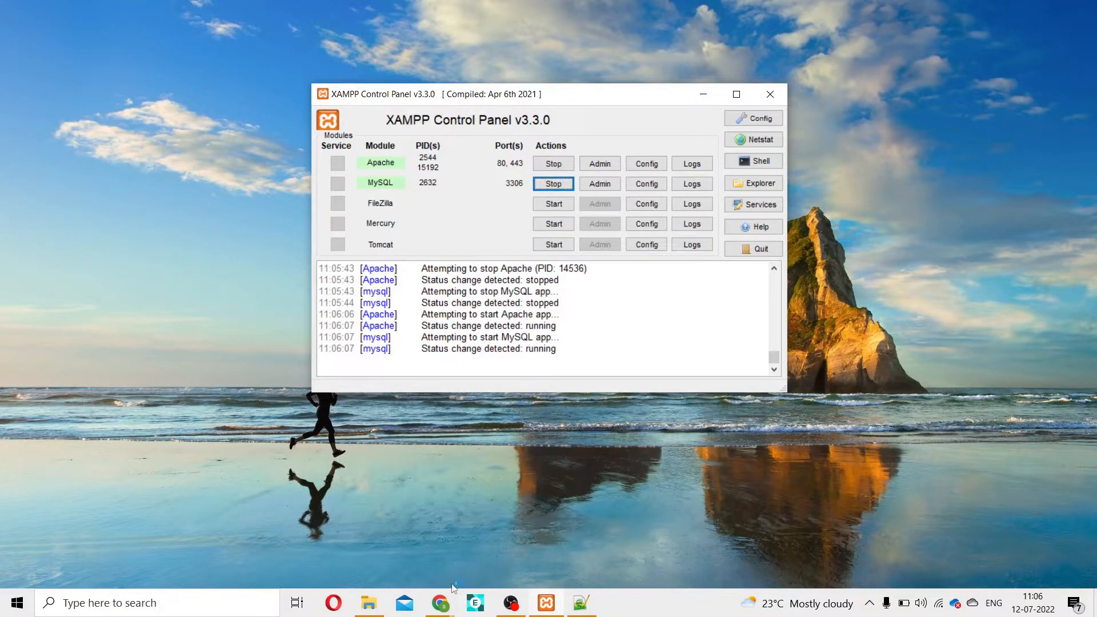
- Load localhost in a new Chrome tab and open phpMyAdmin from the XAMPP dashboard
mouse_move(439, 607)
click(519, 540)
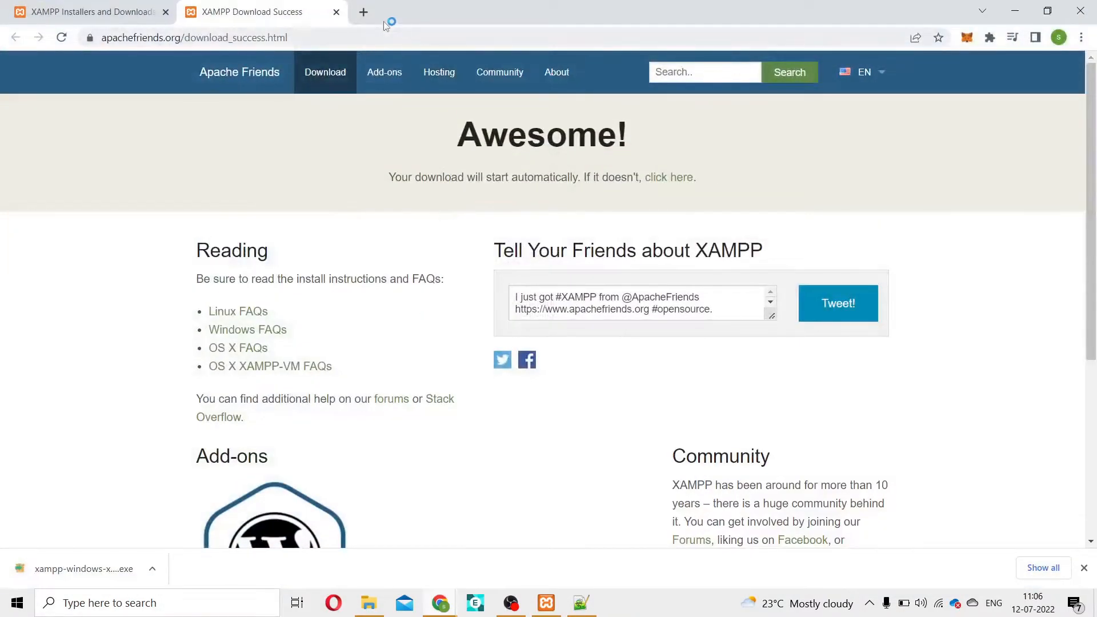
click(364, 13)
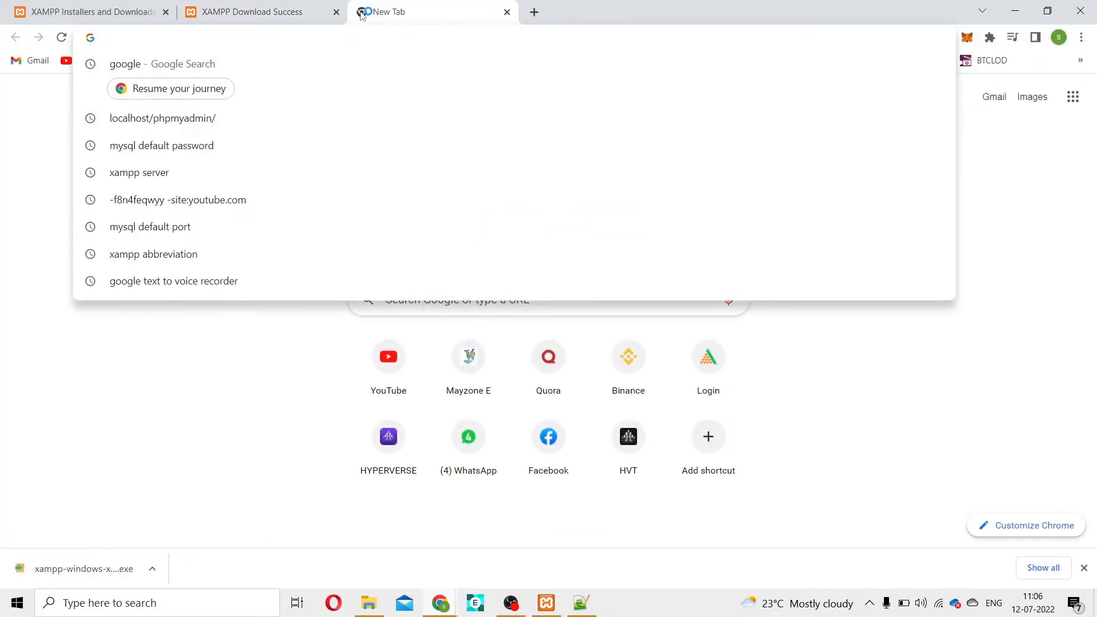
text(local)
key(Return)
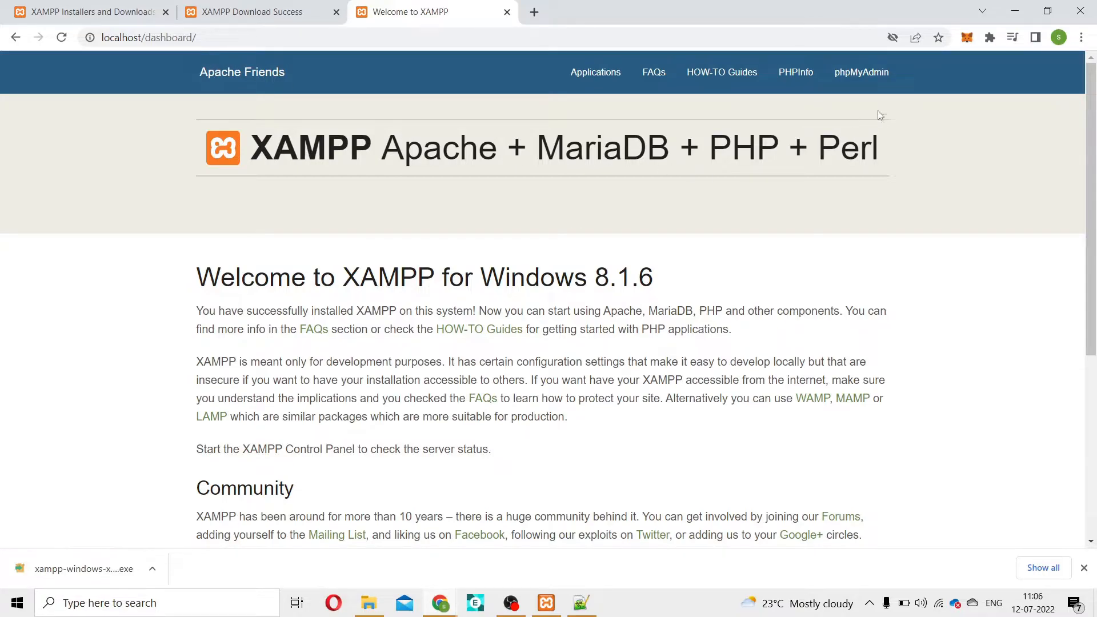
click(867, 76)
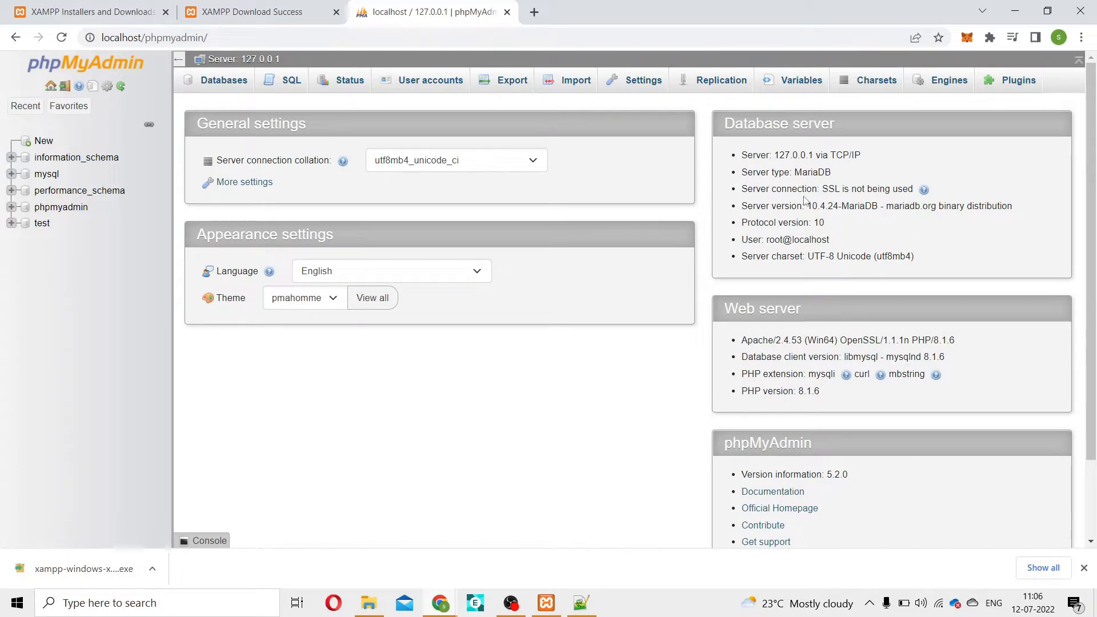
- Examine the MariaDB, Apache and PHP versions listed on the phpMyAdmin home page
drag(807, 208, 883, 207)
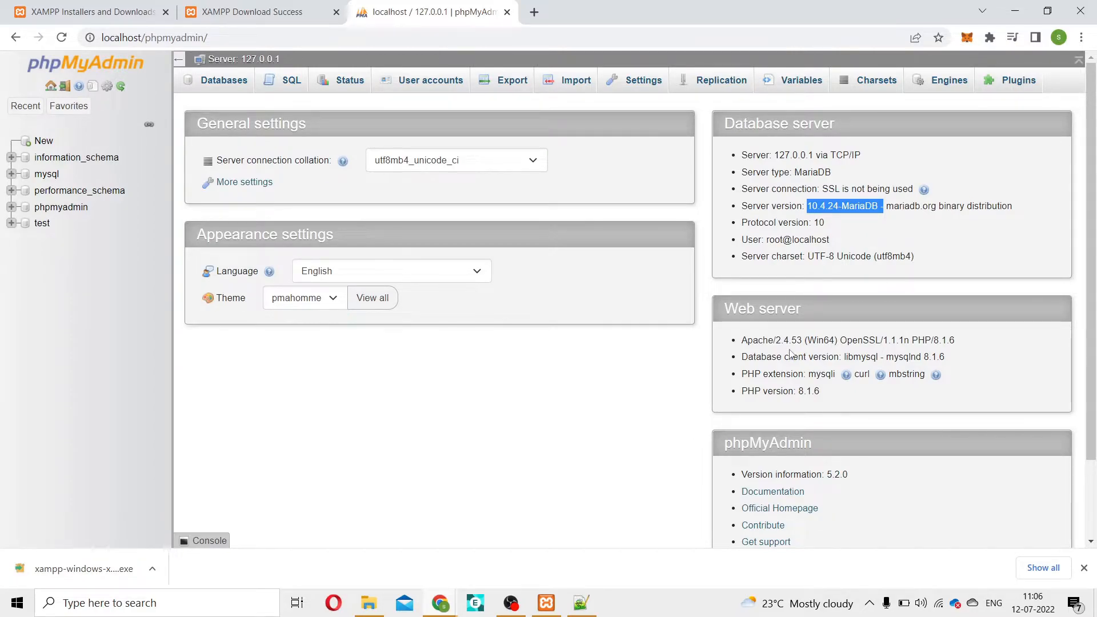
drag(778, 340, 840, 339)
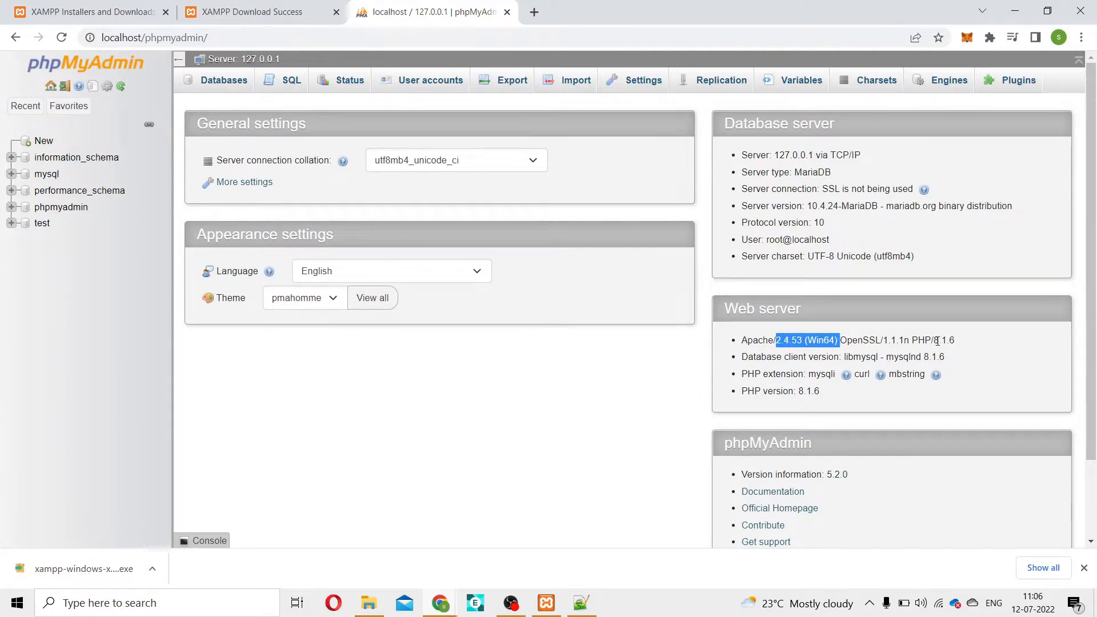
drag(912, 339, 964, 346)
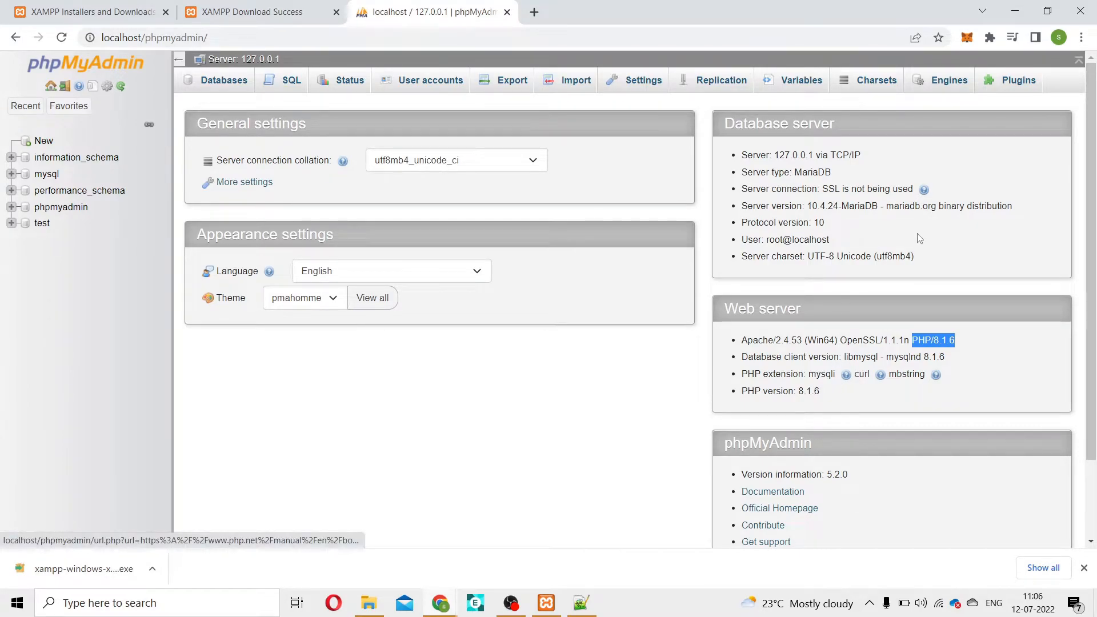
- Switch to the XAMPP Control Panel and open the XAMPP shell, shifting its window slightly on the desktop
click(1015, 10)
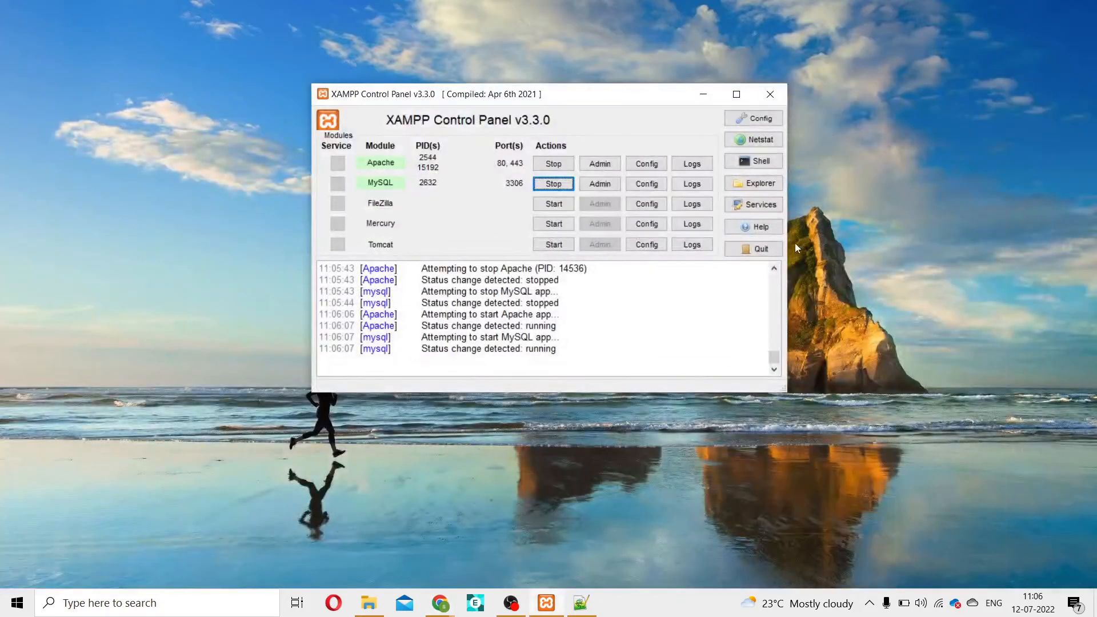
click(759, 162)
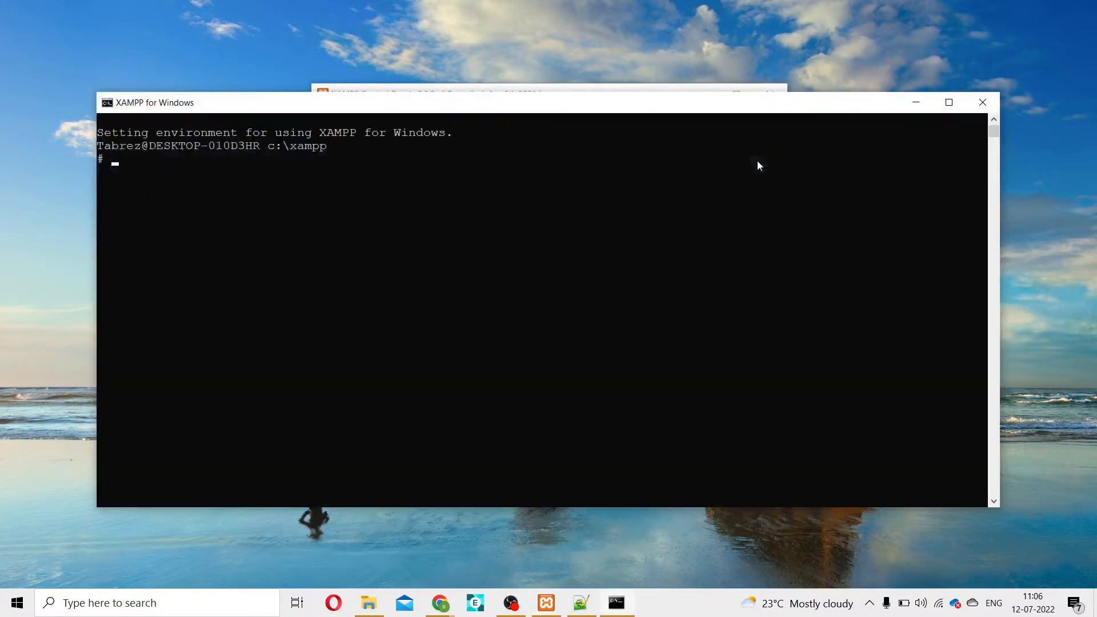
drag(482, 109, 469, 97)
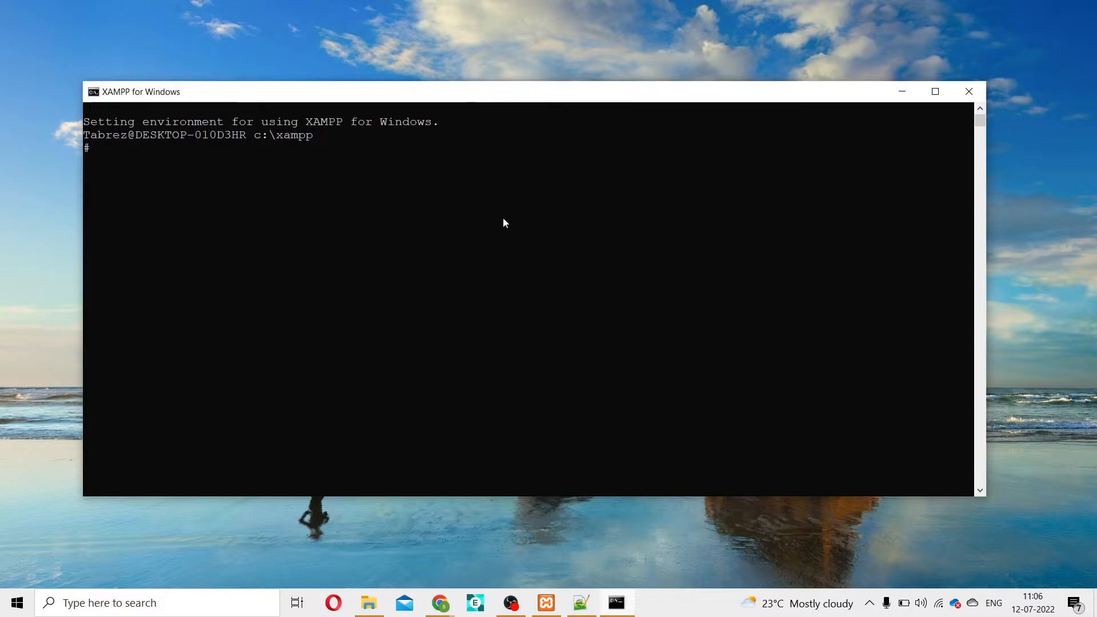
- Copy the php -version command from the Notepad++ notes and run it in the XAMPP shell
click(592, 606)
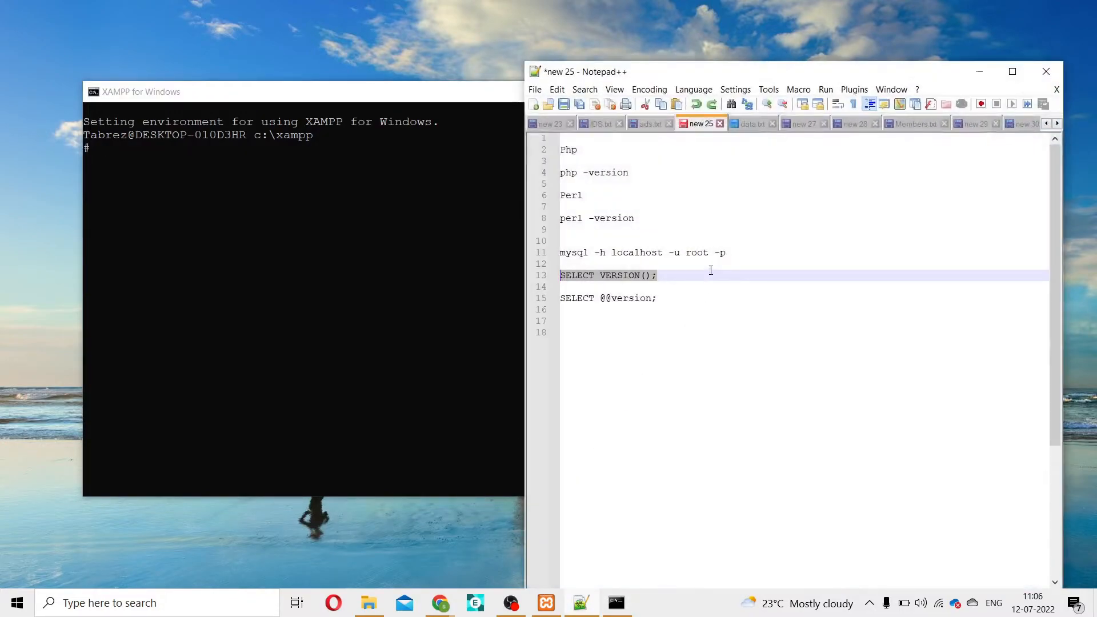
drag(628, 173, 588, 172)
click(534, 177)
key(ctrl+c)
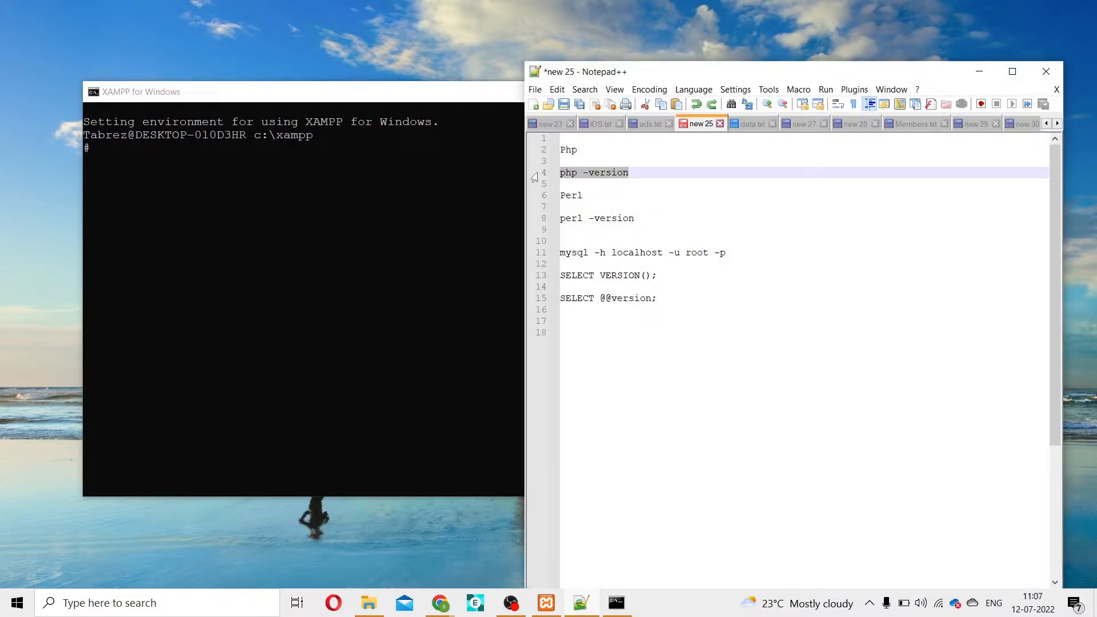
click(243, 172)
key(ctrl+v)
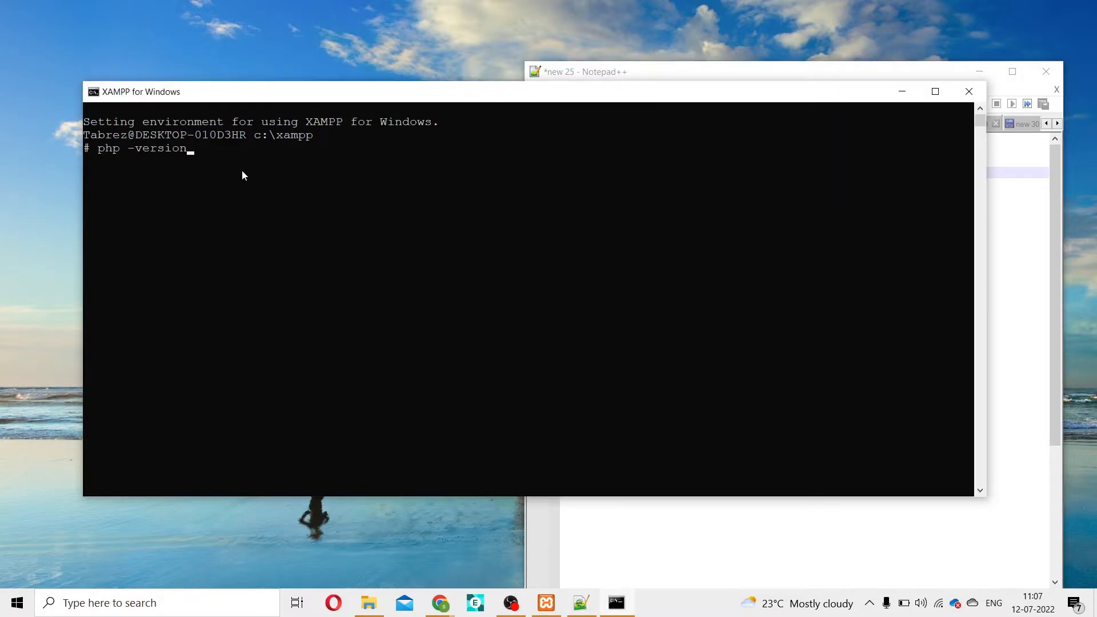
key(Return)
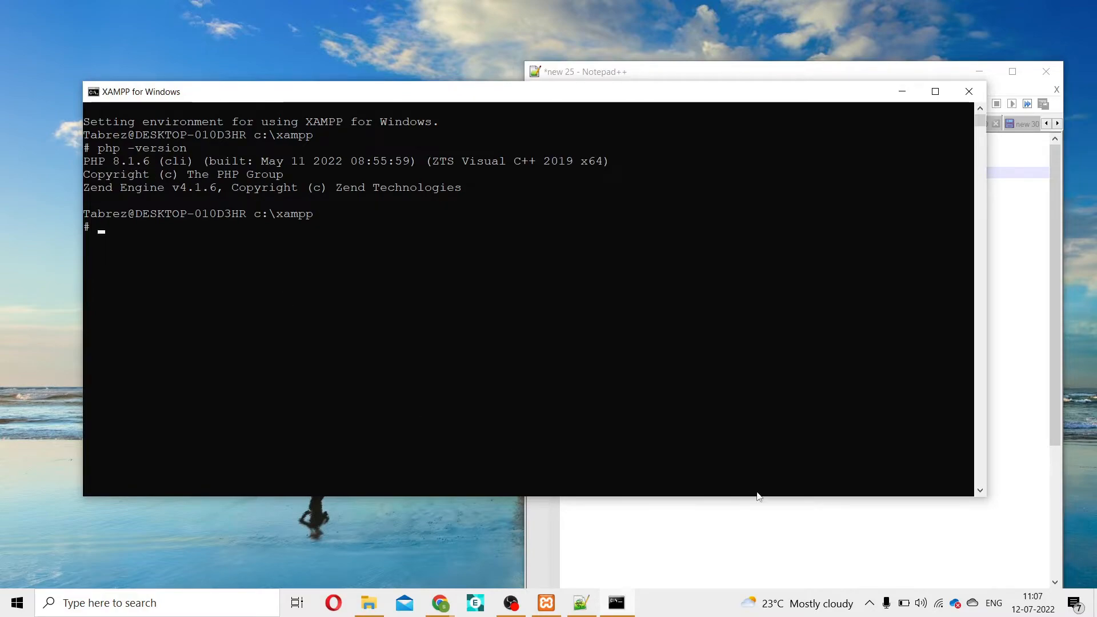
- Run perl -version from the notes in the XAMPP shell and examine the version line in the output
click(772, 508)
drag(638, 217, 560, 218)
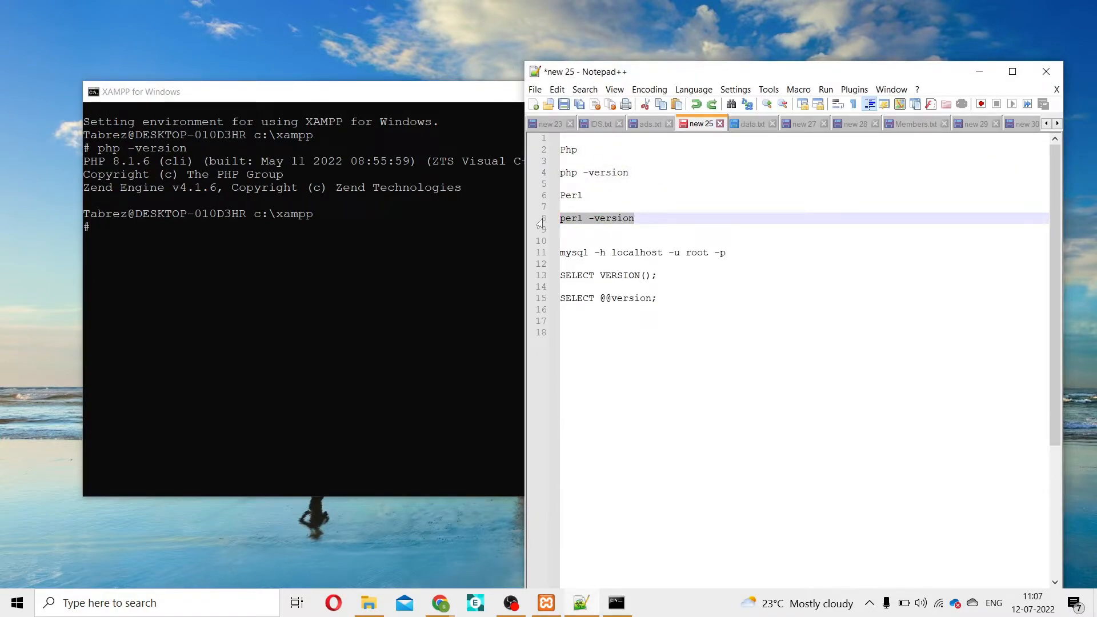
click(298, 229)
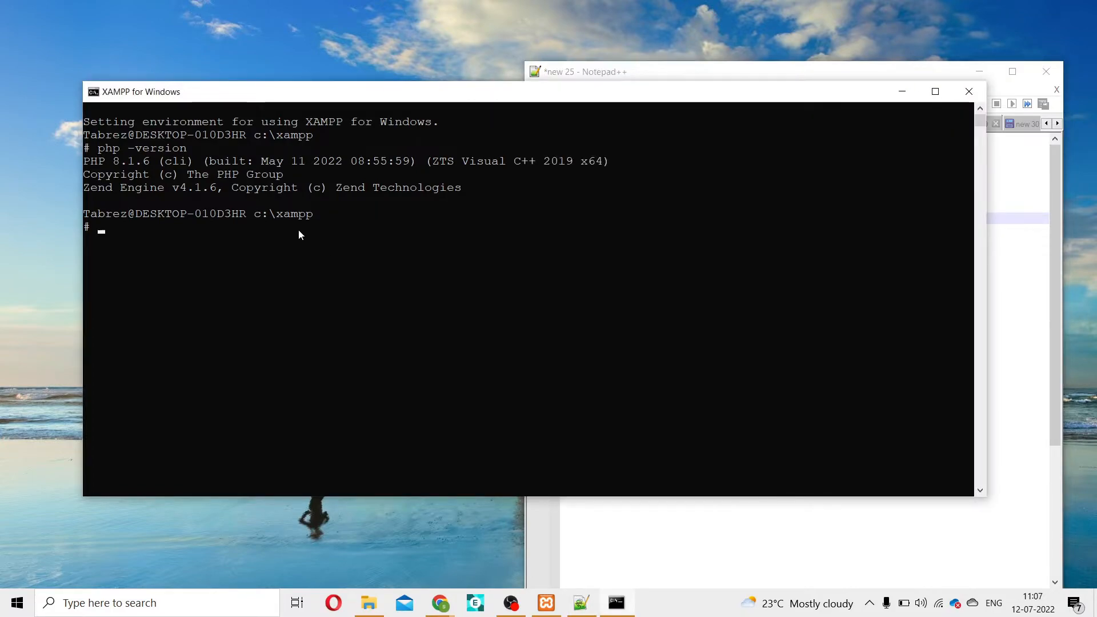
text(perl -version)
key(Return)
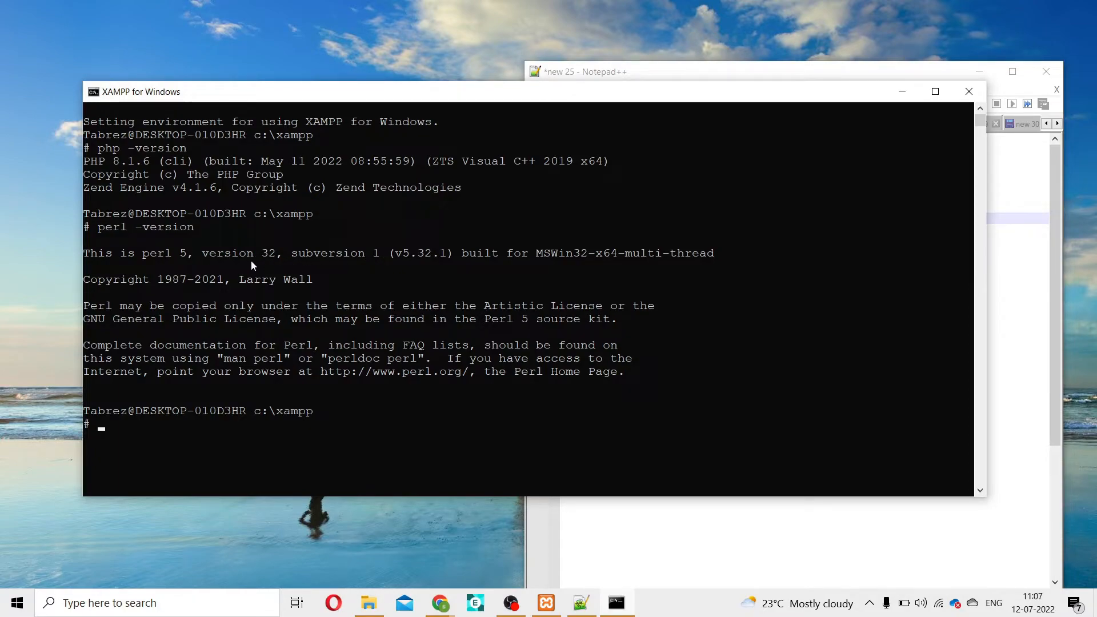
drag(203, 255, 261, 256)
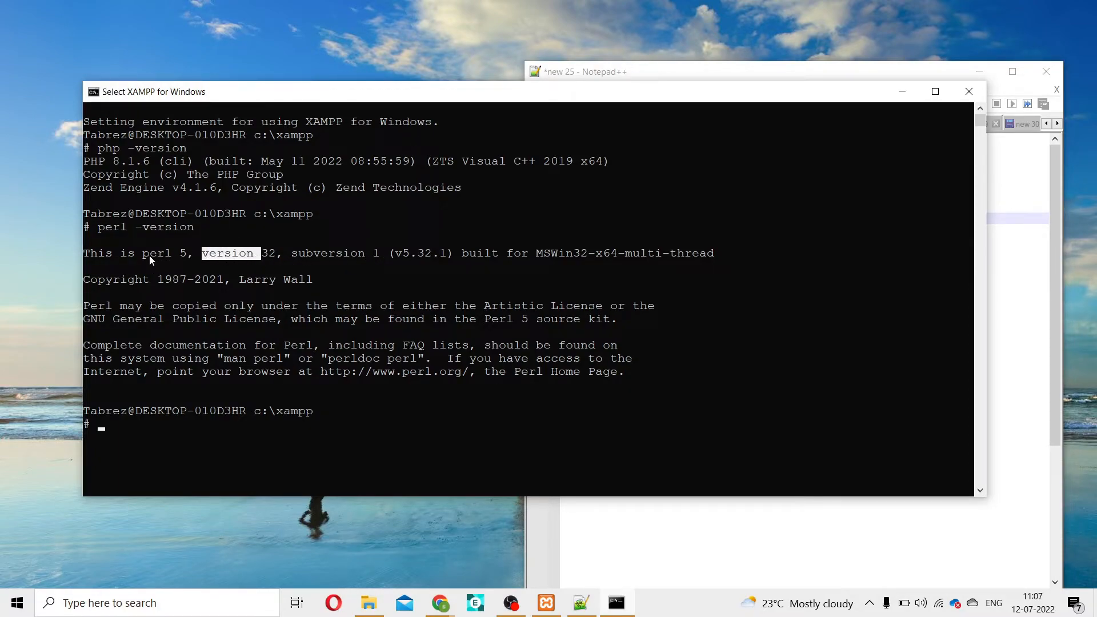
drag(141, 255, 268, 252)
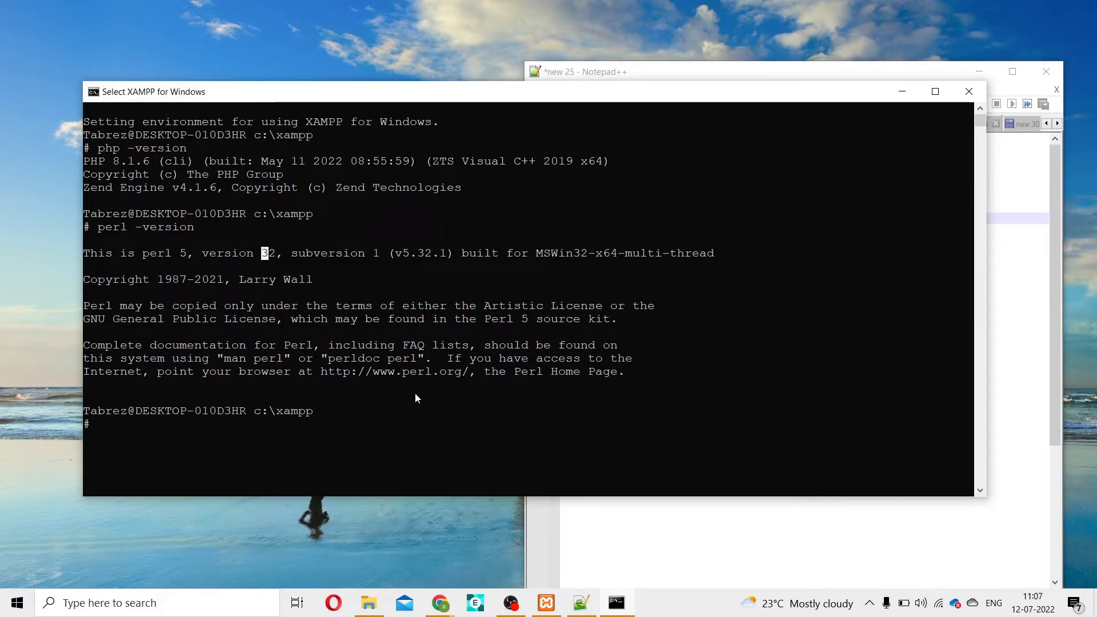
- Connect to the database from the shell with mysql -h localhost -u root -p, leaving the password blank
click(611, 519)
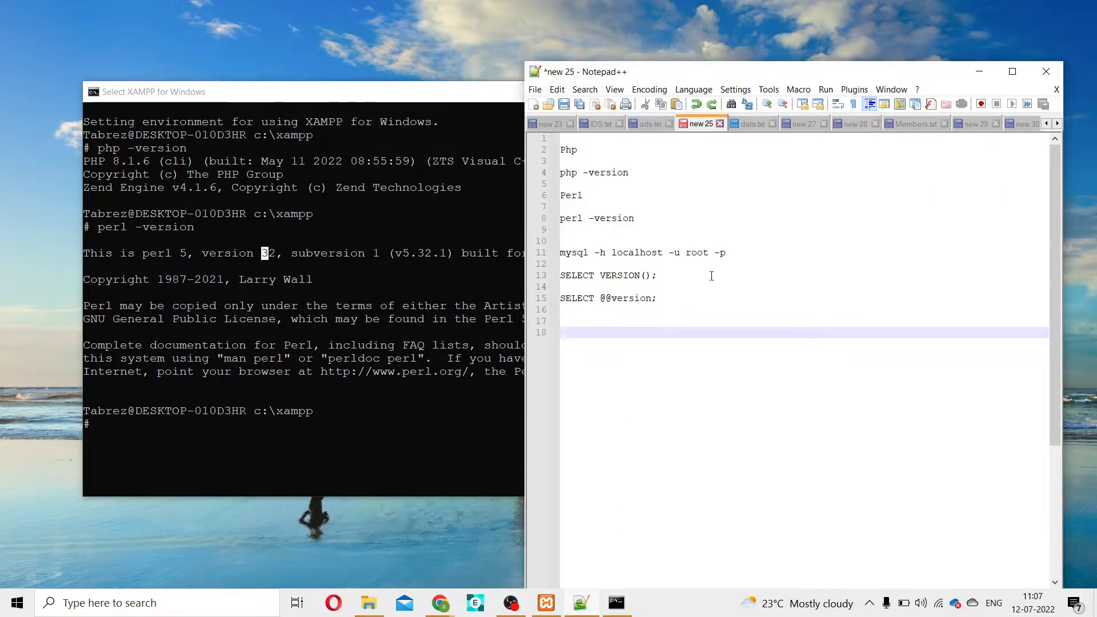
drag(726, 252, 559, 252)
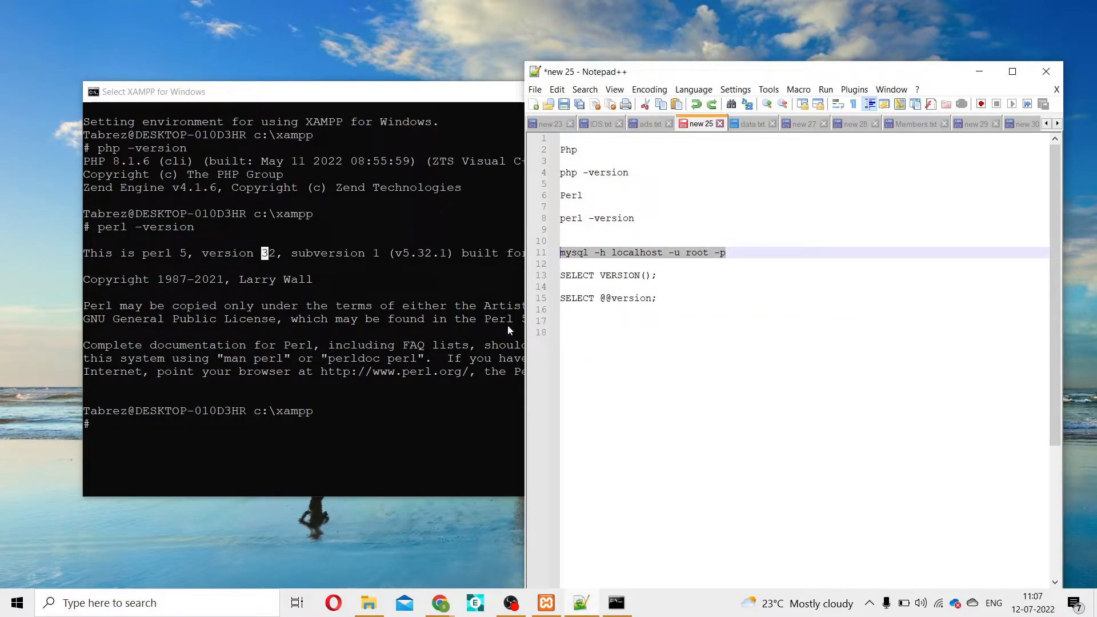
click(307, 434)
right_click(306, 434)
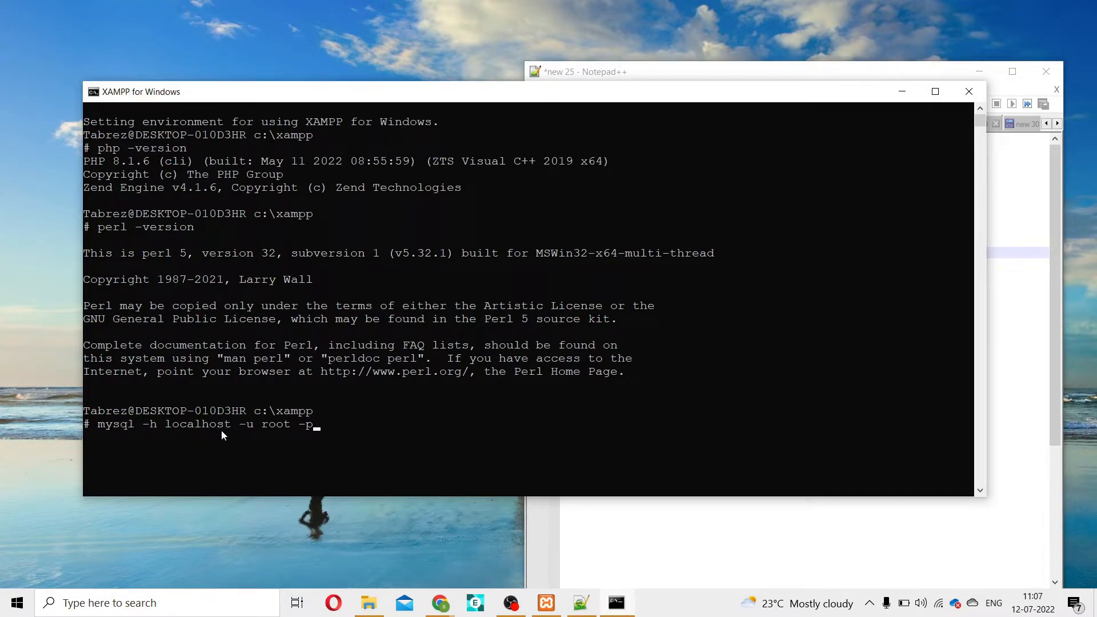
key(Return)
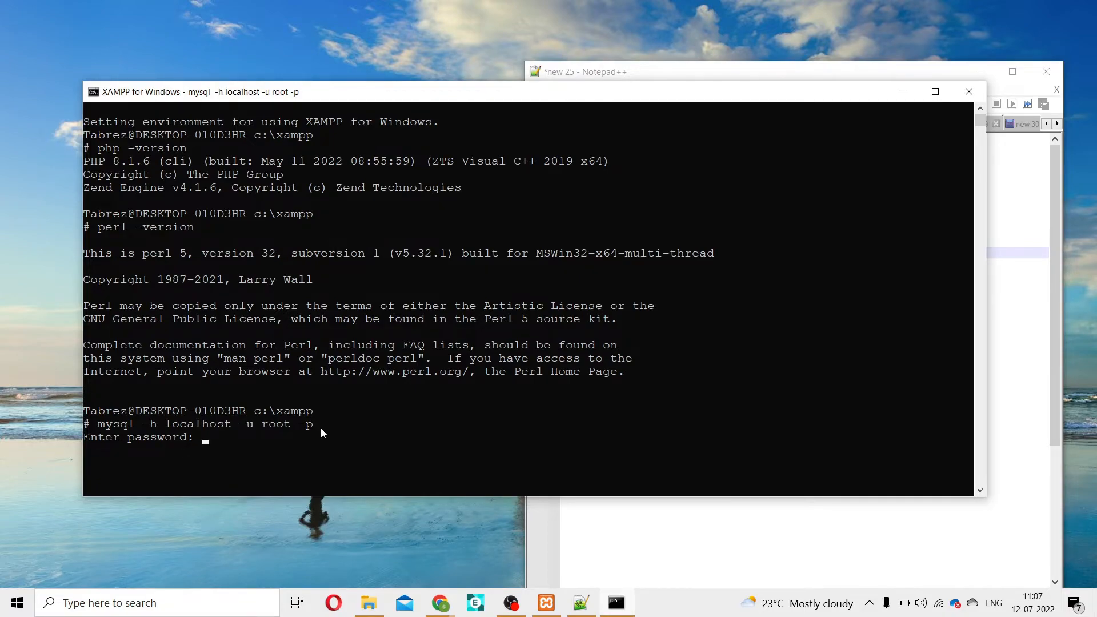
key(Return)
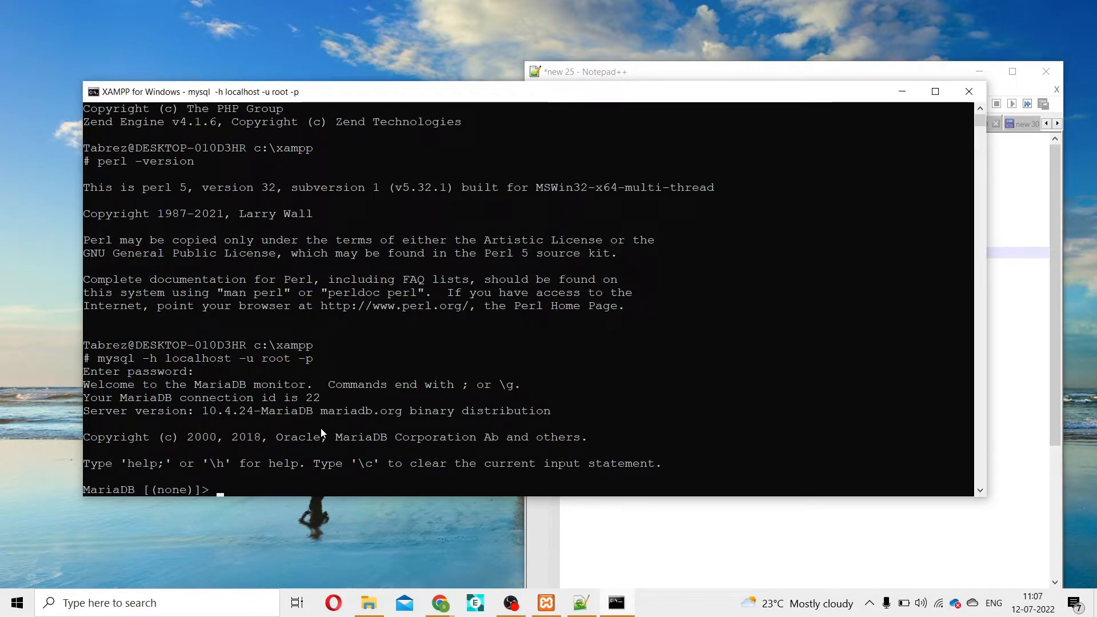
- Copy the SELECT VERSION(); query from the notes and run it at the MariaDB prompt
click(613, 543)
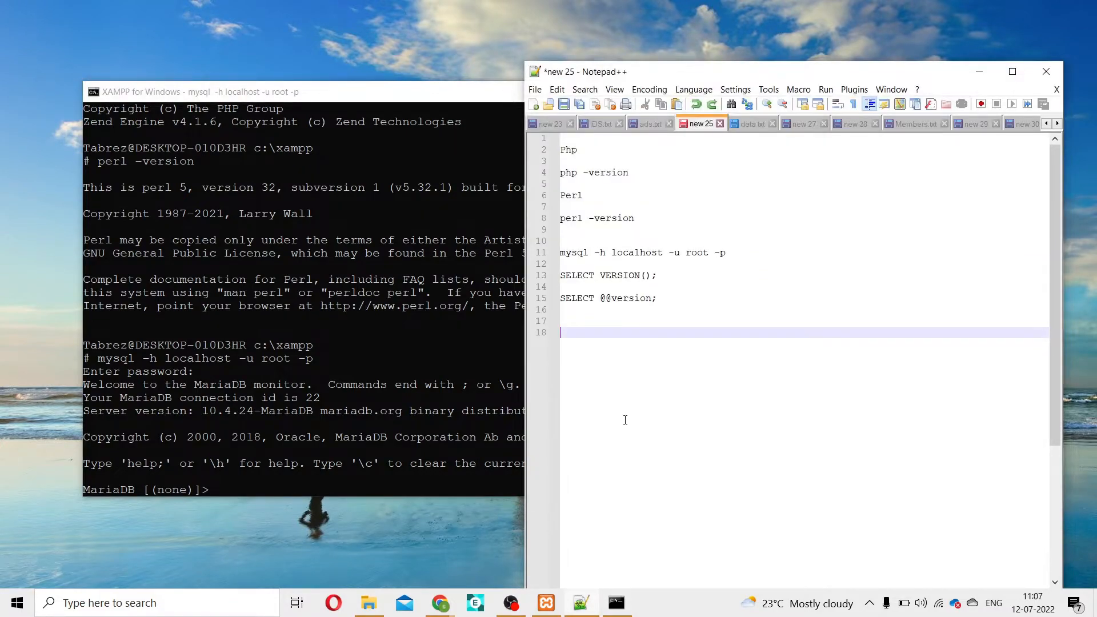
drag(658, 275, 556, 280)
key(ctrl+c)
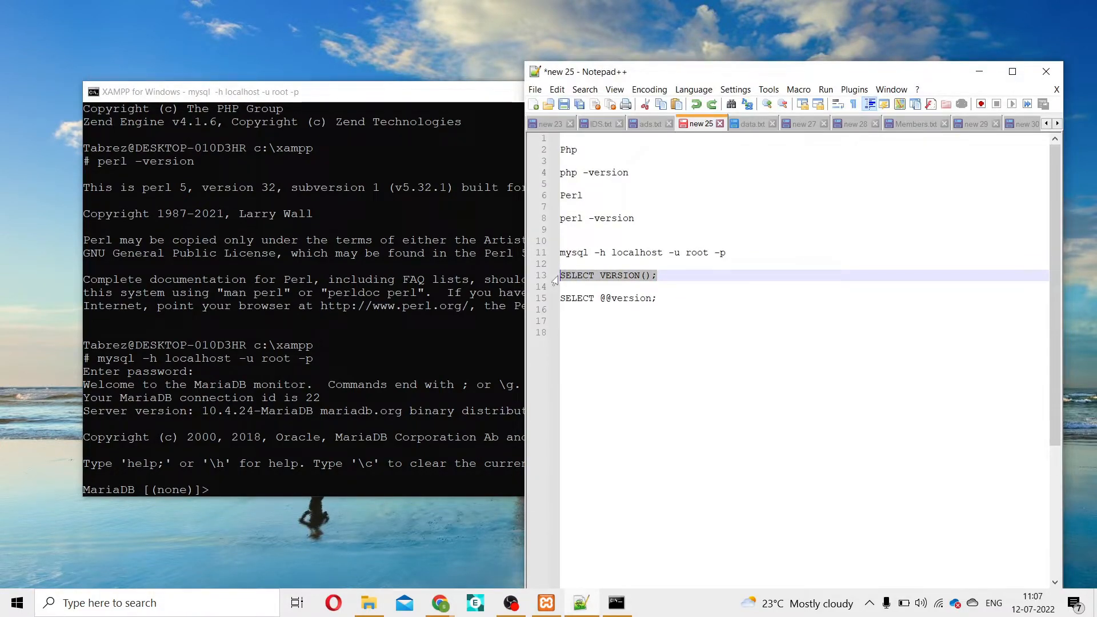
click(266, 480)
right_click(266, 480)
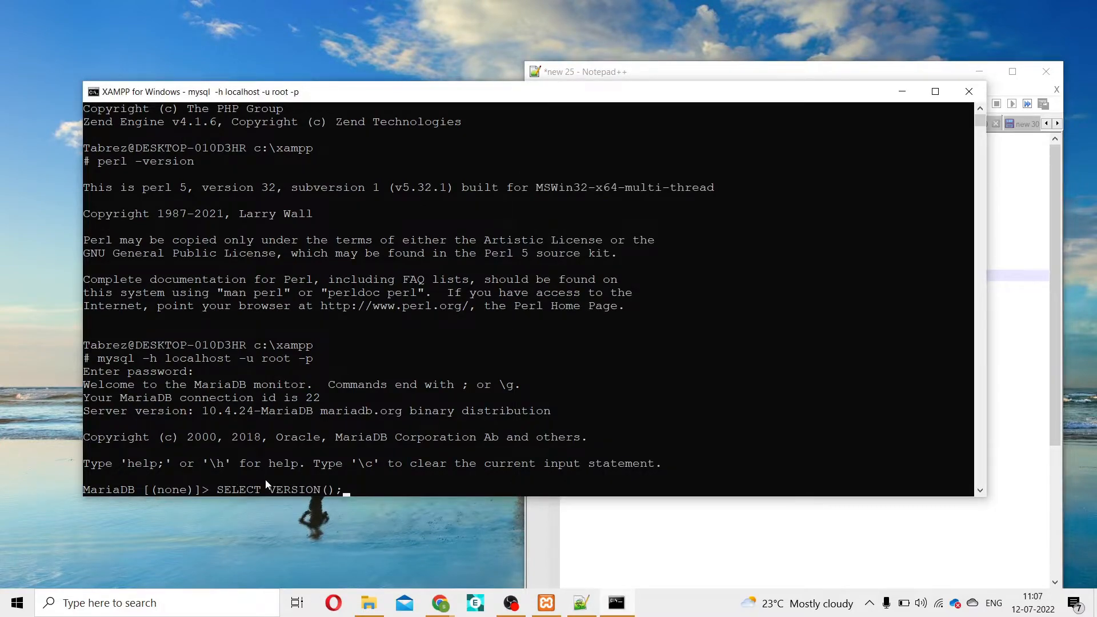
key(Return)
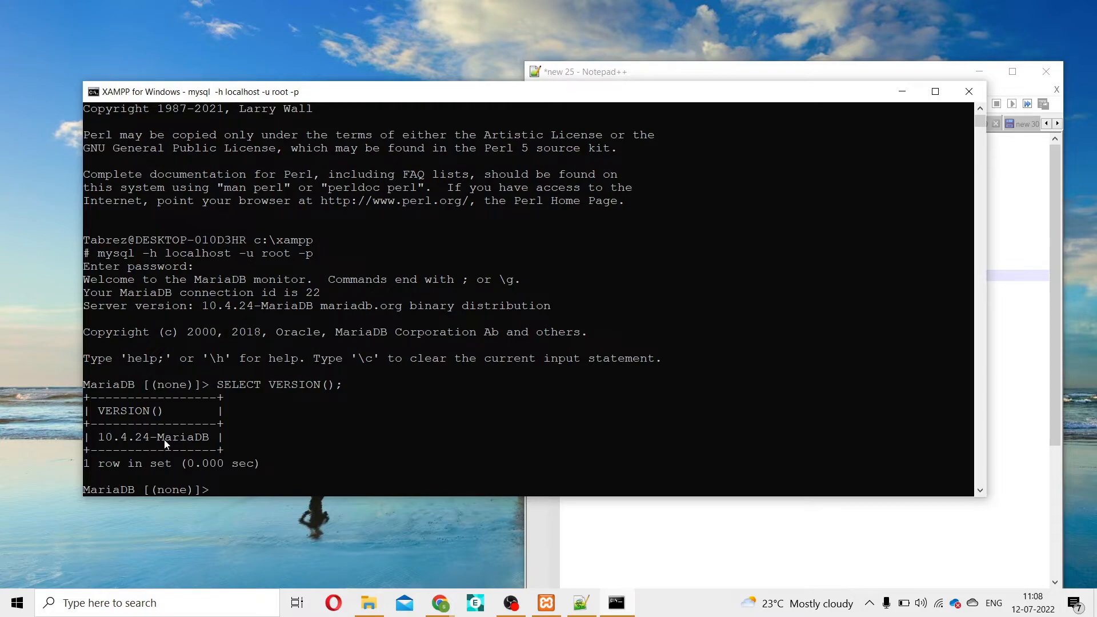
click(602, 543)
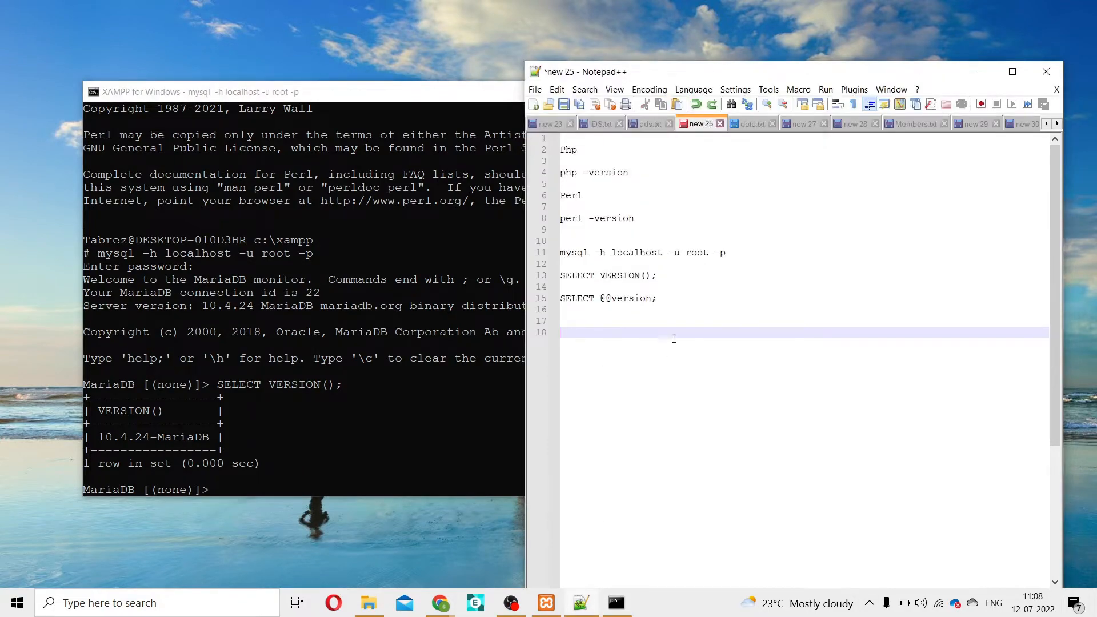
drag(662, 300, 548, 300)
key(ctrl+c)
click(269, 485)
key(ctrl+v)
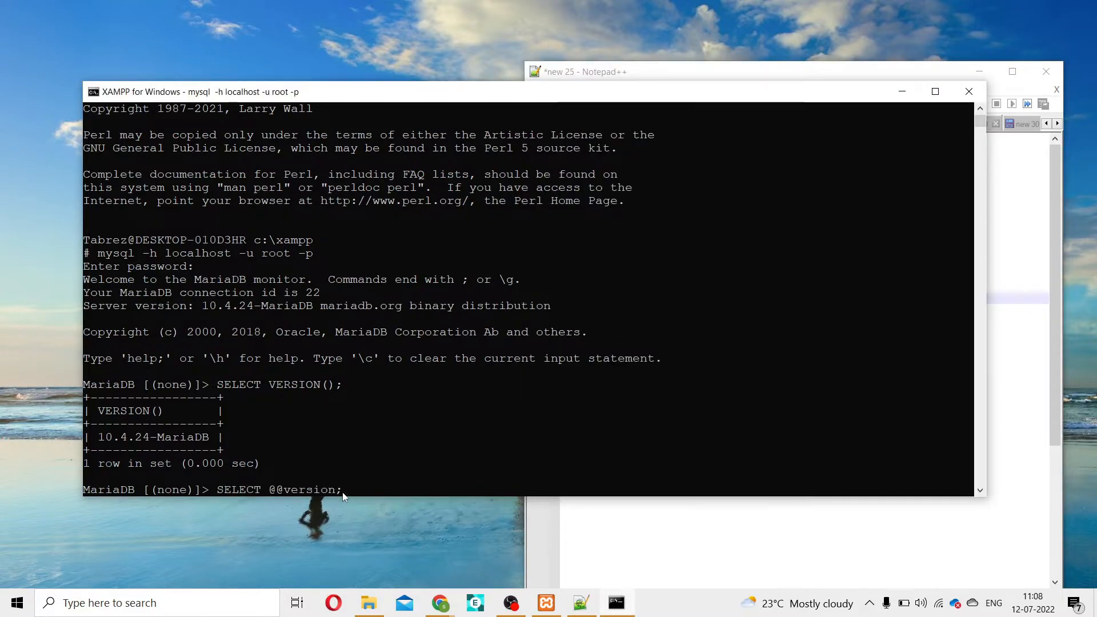
key(Return)
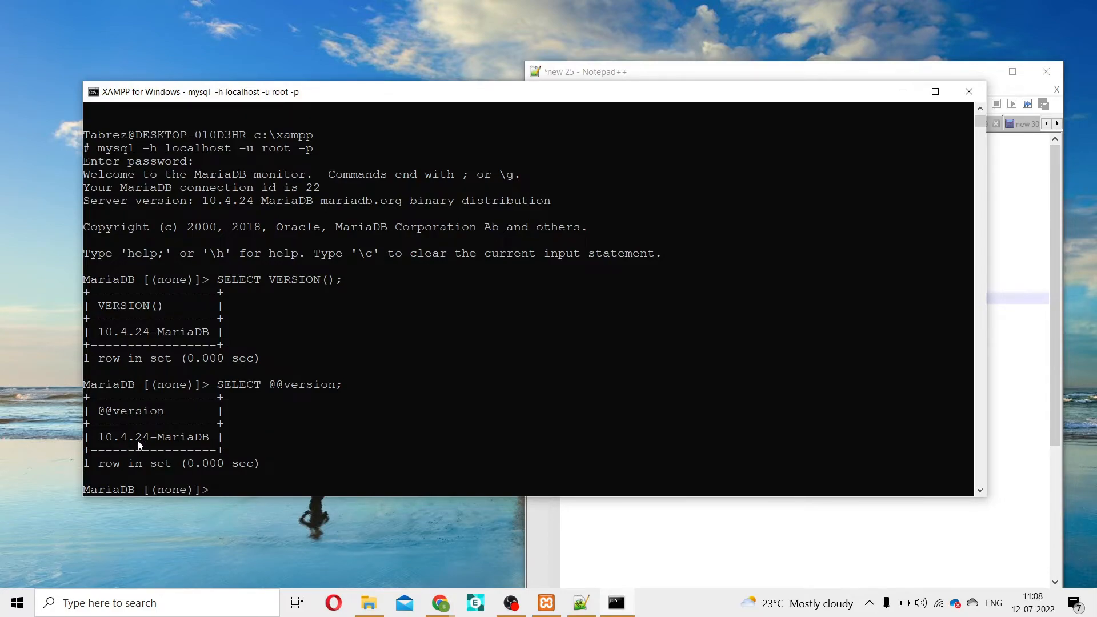
click(902, 94)
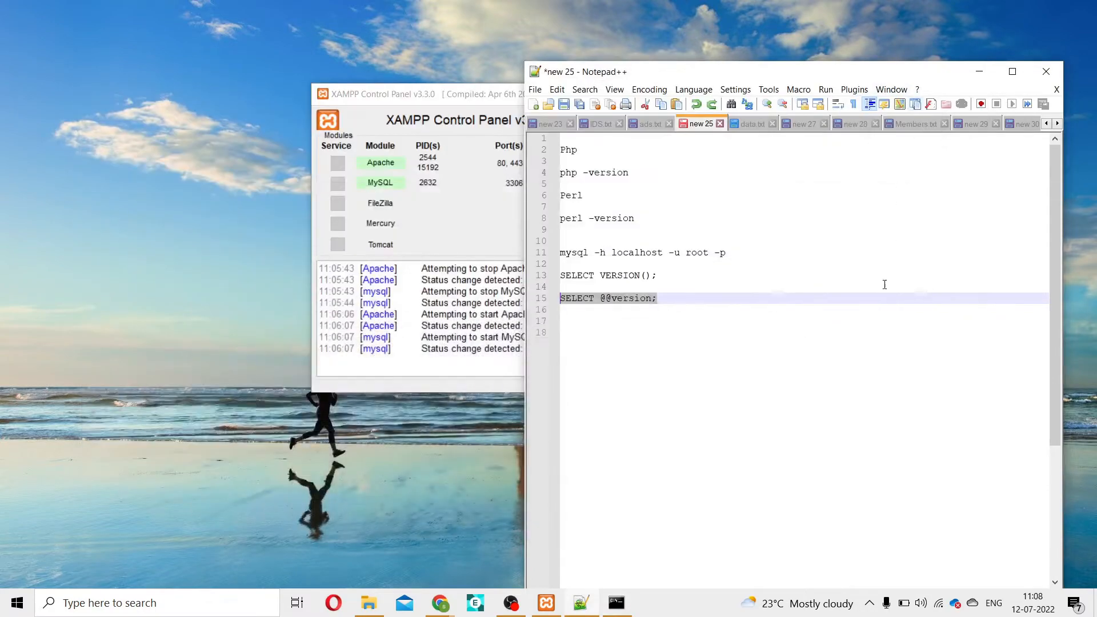
click(978, 71)
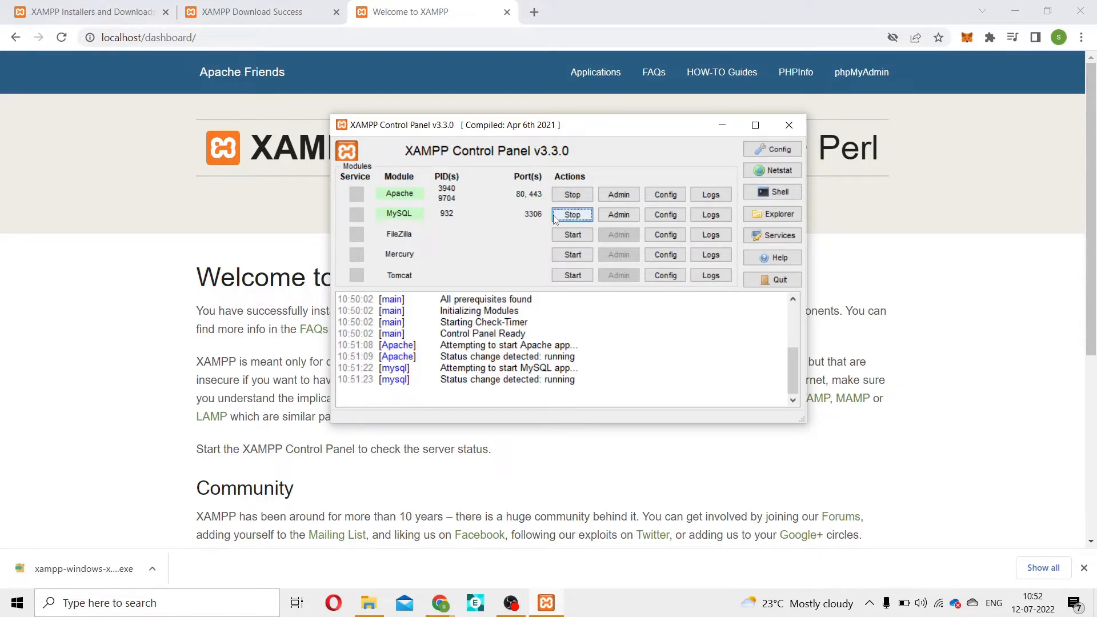
- Open Apache's httpd.conf from the XAMPP Control Panel, set the Listen port to 8080, and save and close the file
click(666, 195)
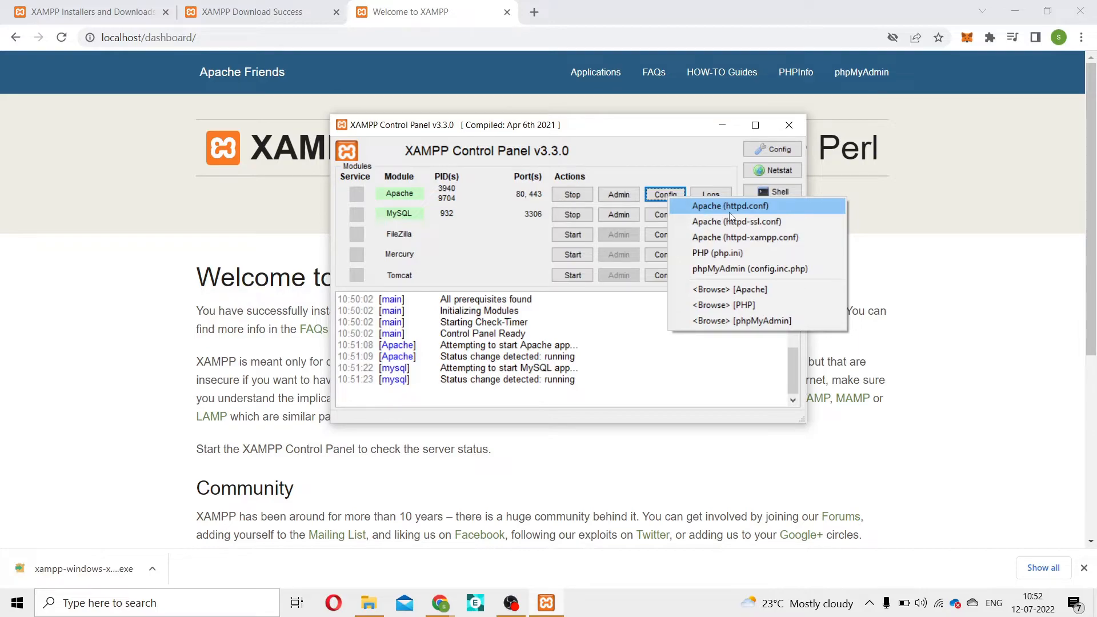
click(763, 207)
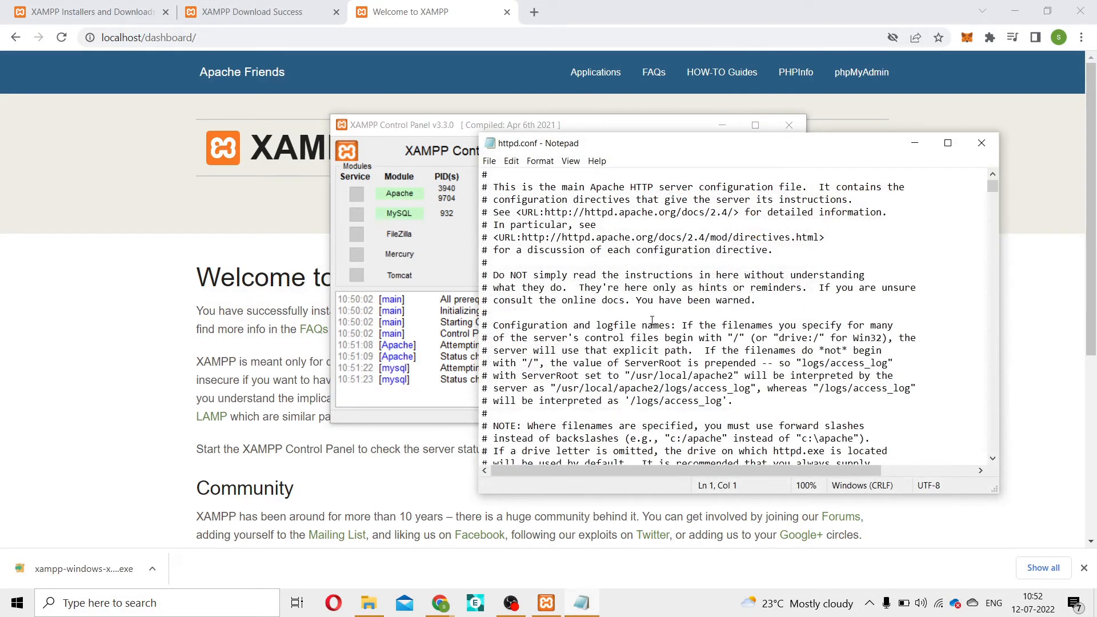
scroll(650, 343, down, 11)
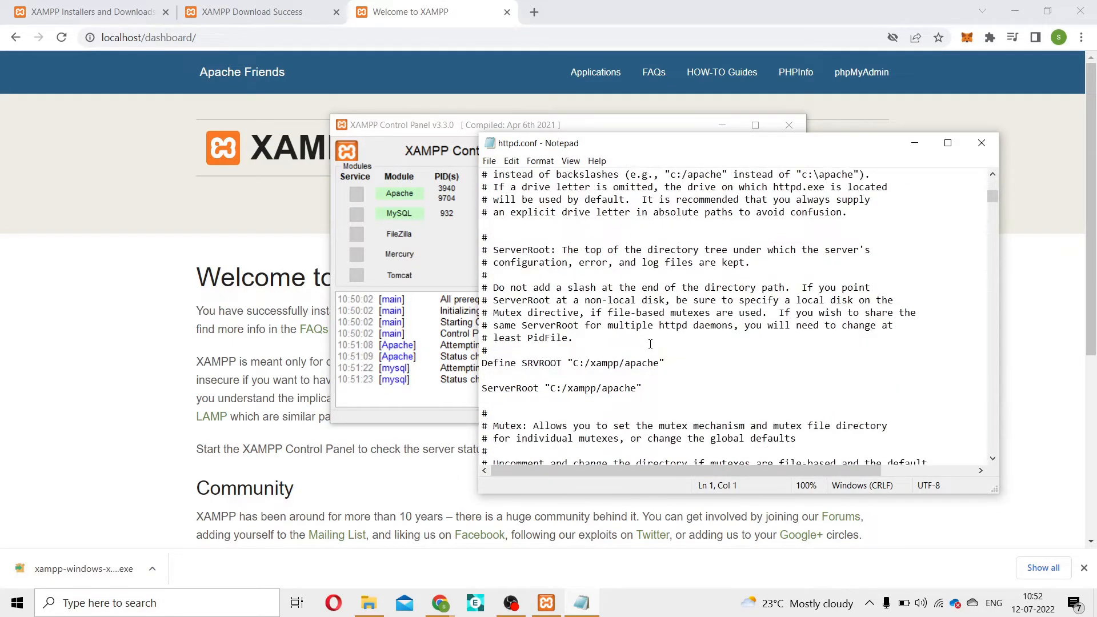
scroll(650, 342, down, 4)
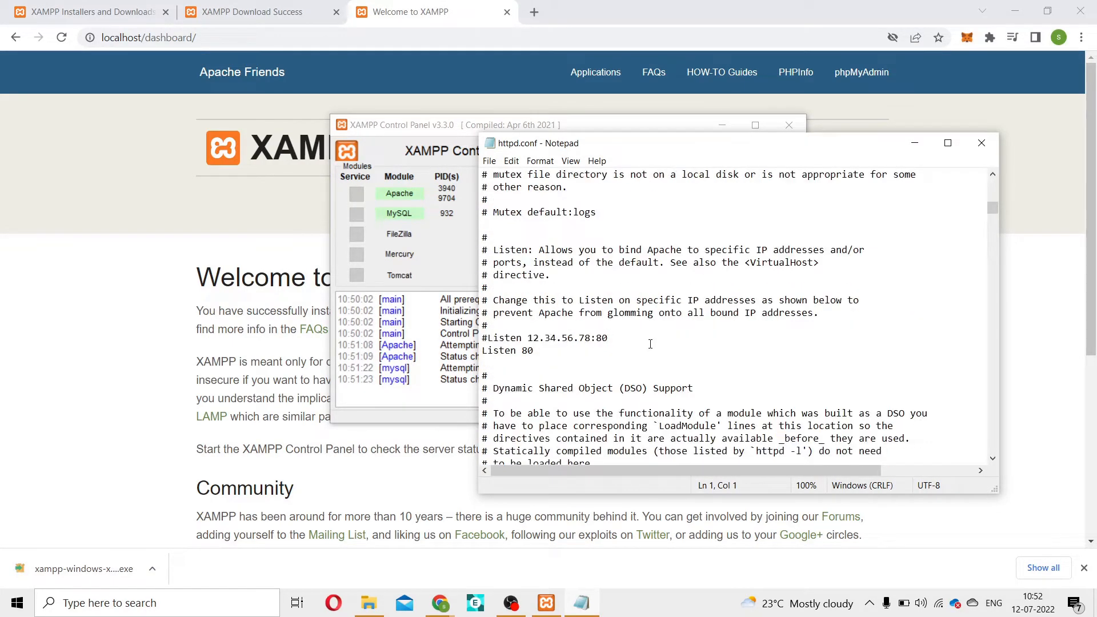
drag(534, 350, 521, 351)
text(8080)
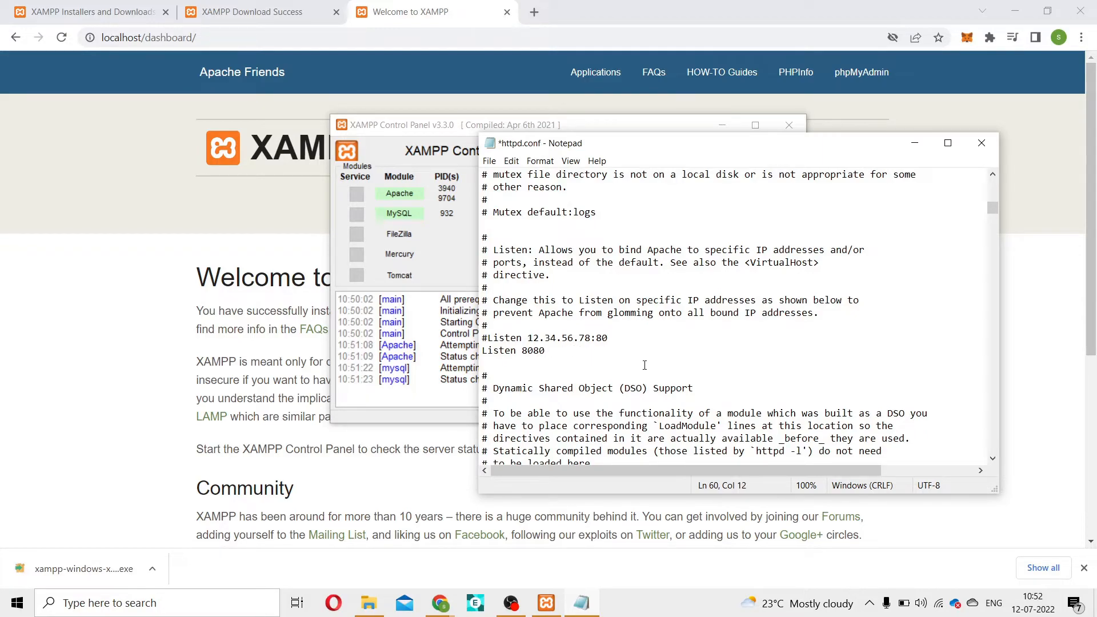
scroll(644, 364, down, 5)
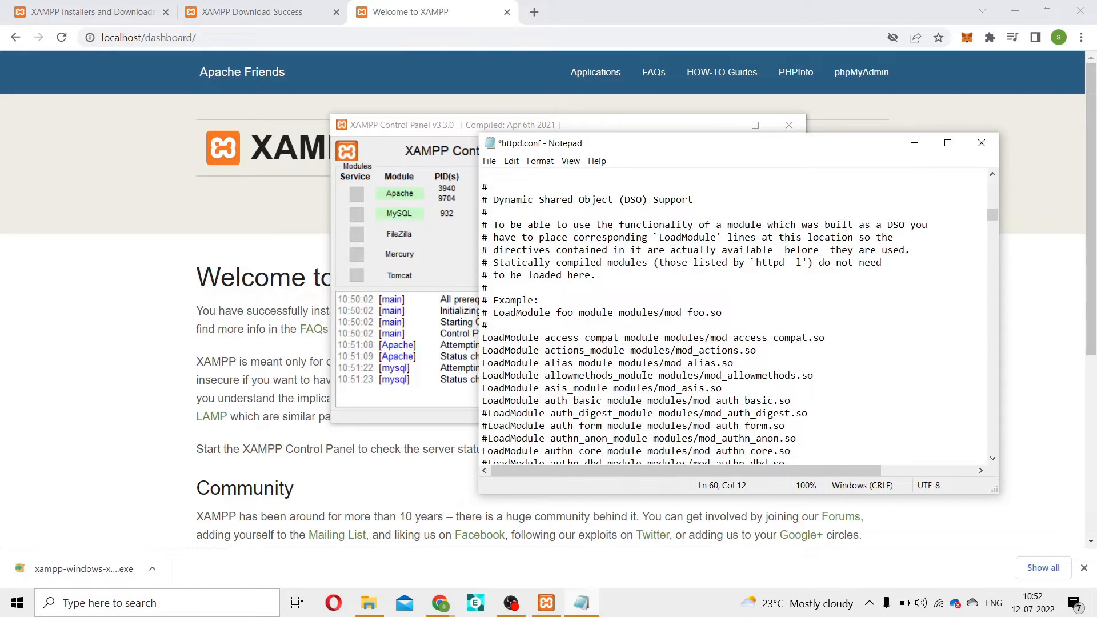
key(ctrl+s)
click(981, 142)
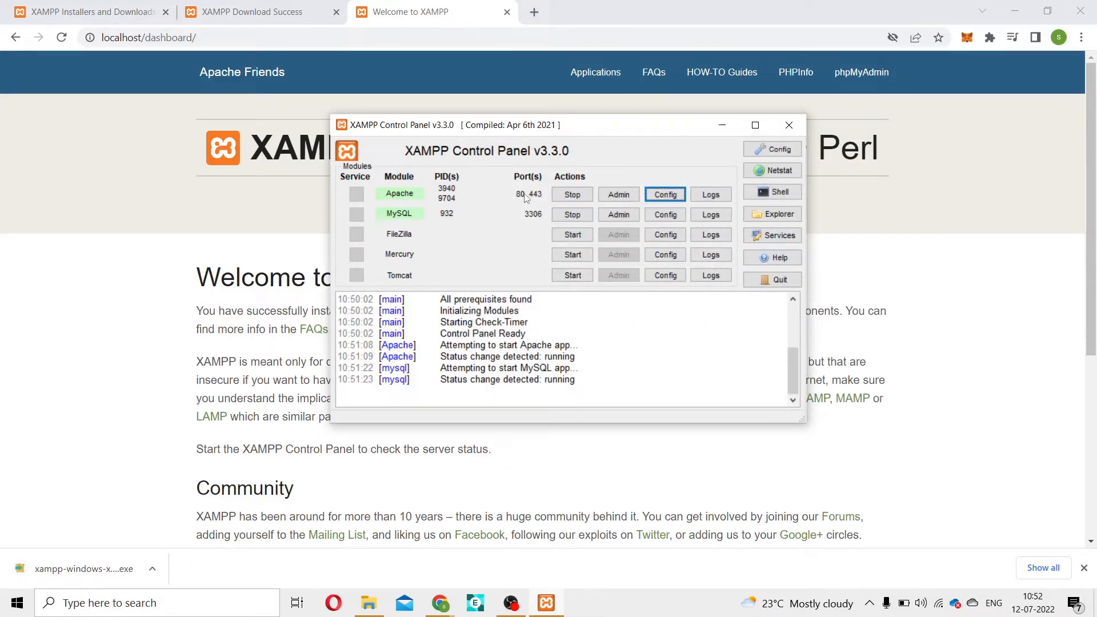
- Stop the Apache and MySQL modules in the XAMPP Control Panel
click(573, 196)
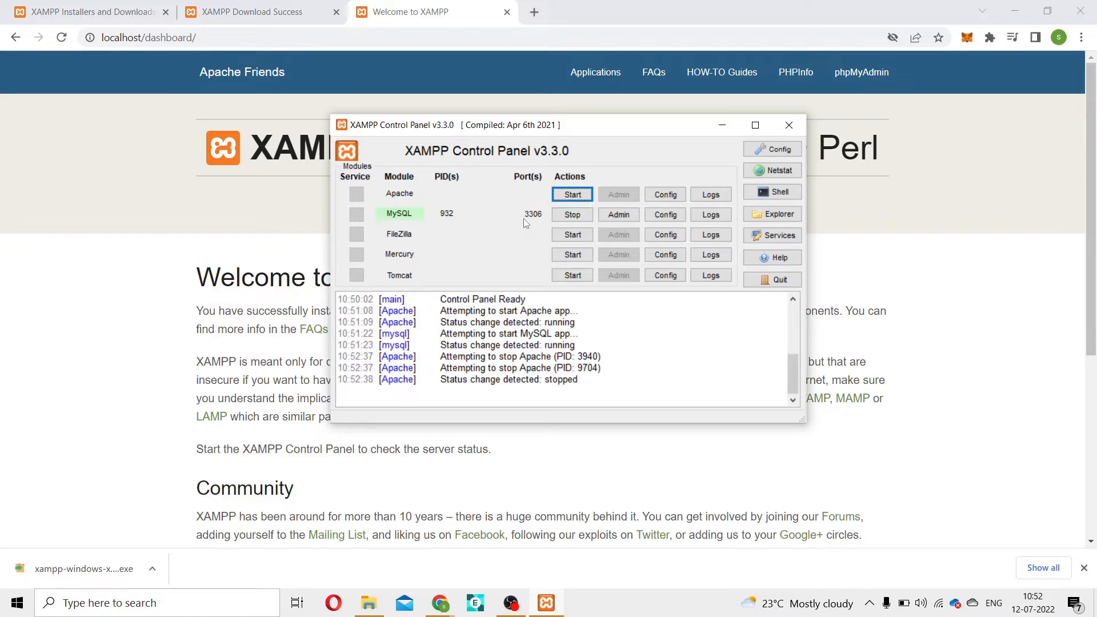
click(573, 220)
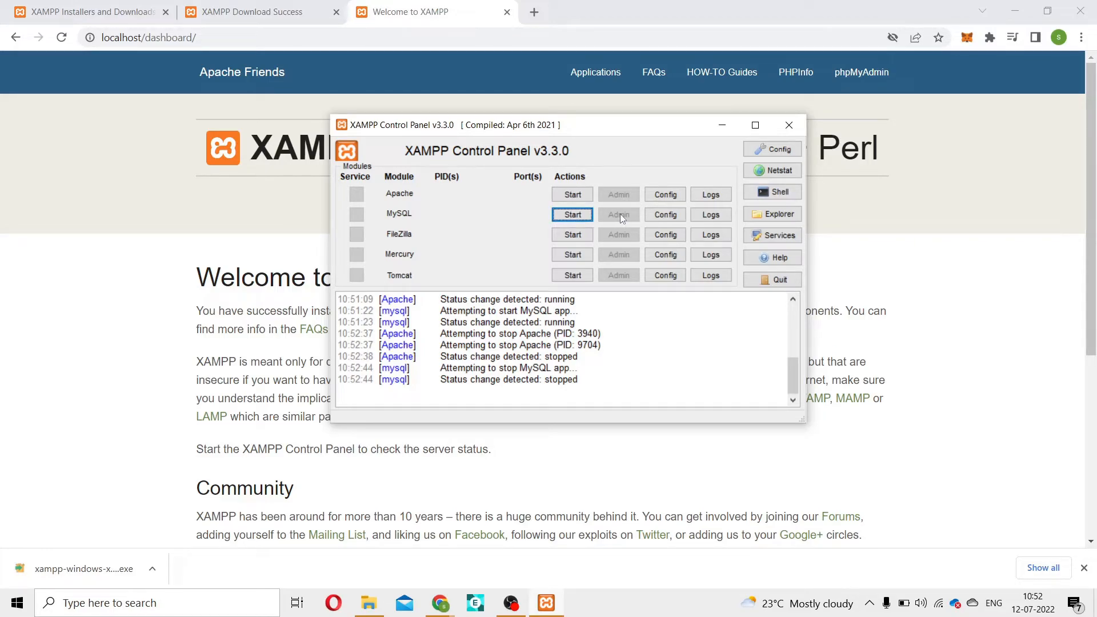
- Open MySQL's my.ini, set the port to 1521 in both the [mysqld] and [client] sections, and save and close the file
click(674, 217)
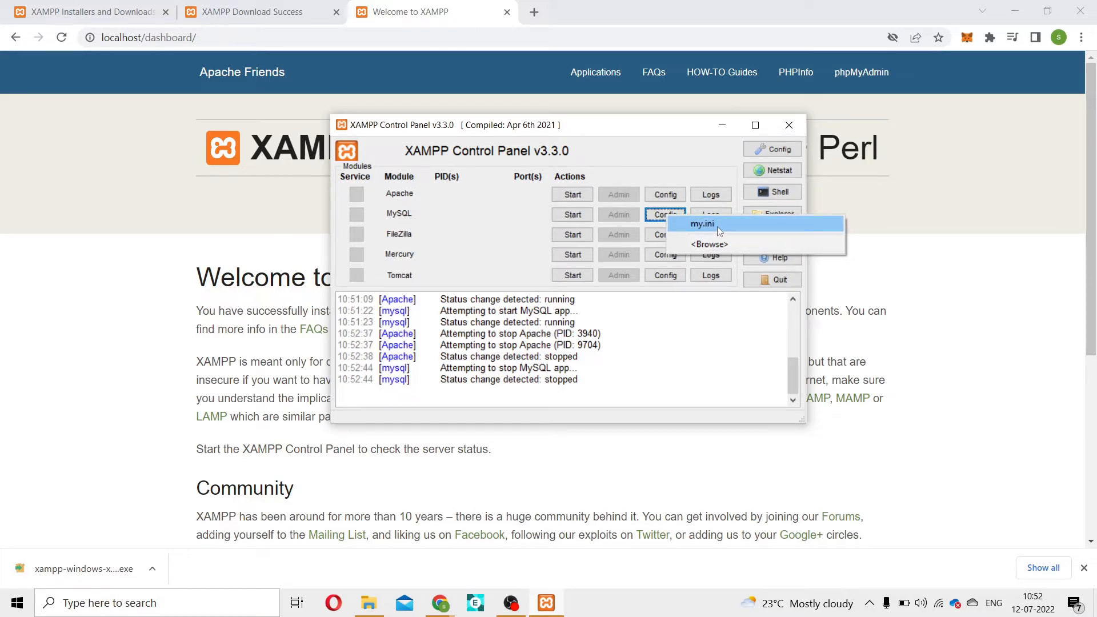
click(717, 227)
scroll(642, 354, down, 4)
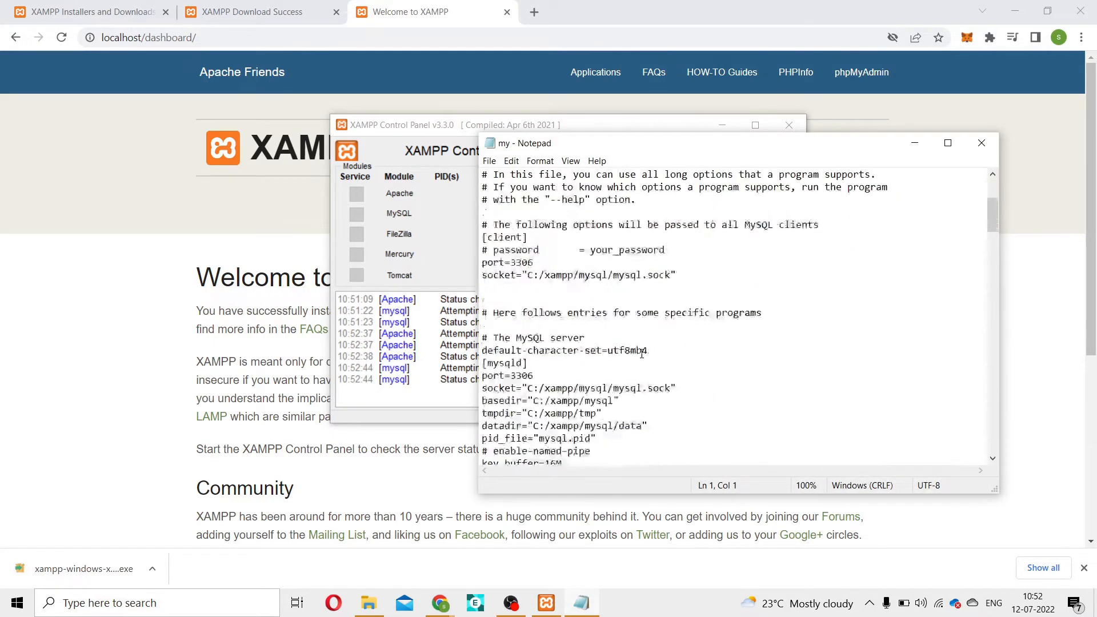
drag(534, 376, 510, 376)
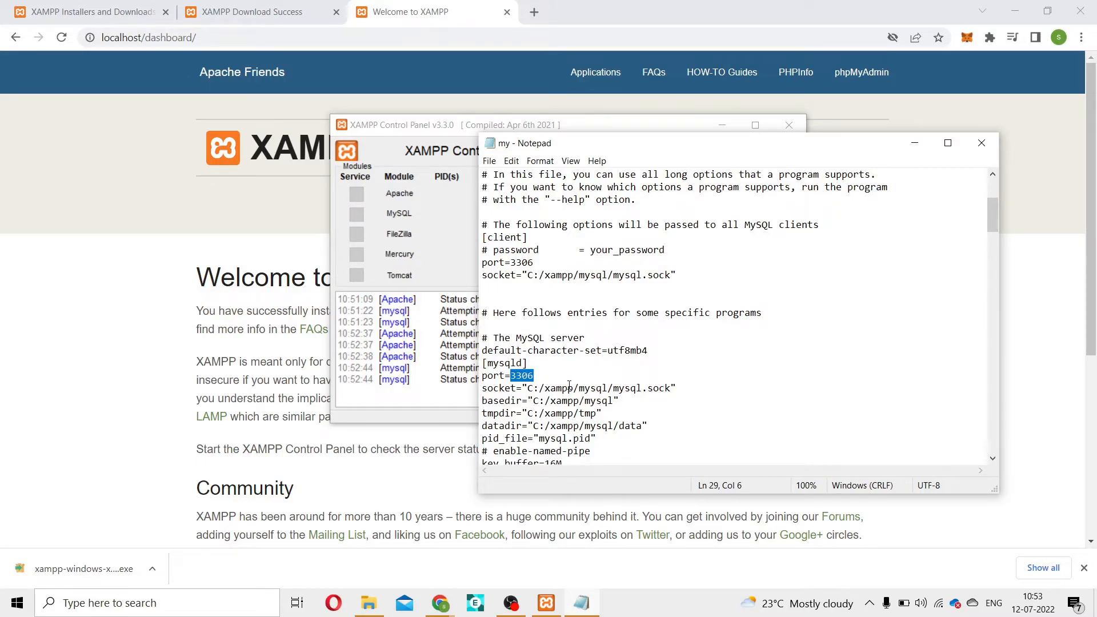
text(1521)
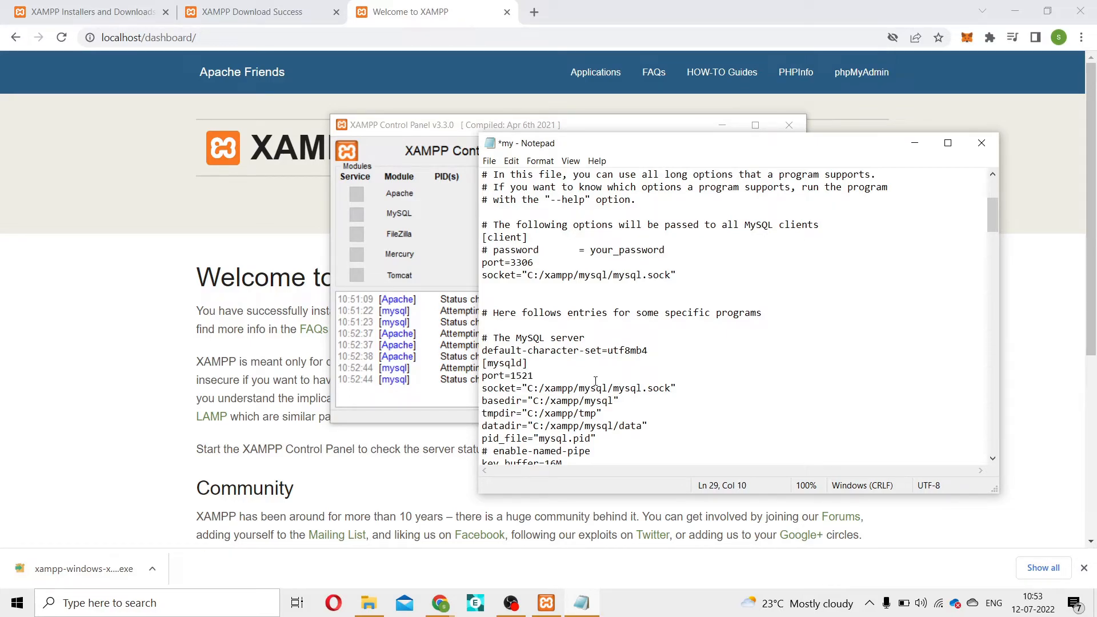
drag(537, 262, 511, 263)
text(1521)
key(ctrl+s)
click(981, 143)
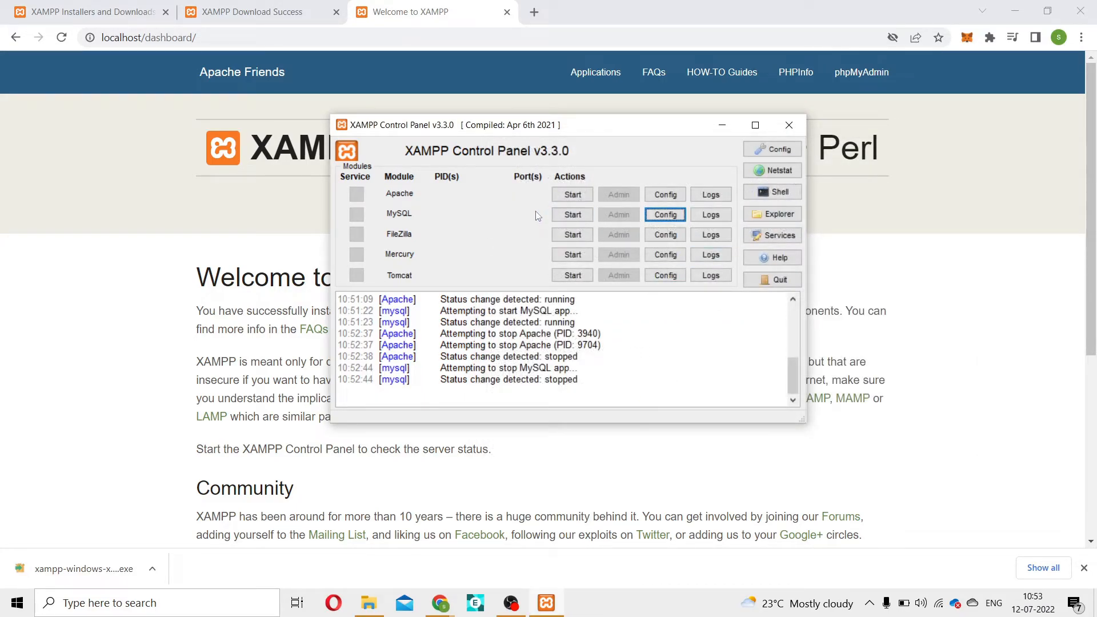
- Start the Apache and MySQL modules in the XAMPP Control Panel
click(573, 194)
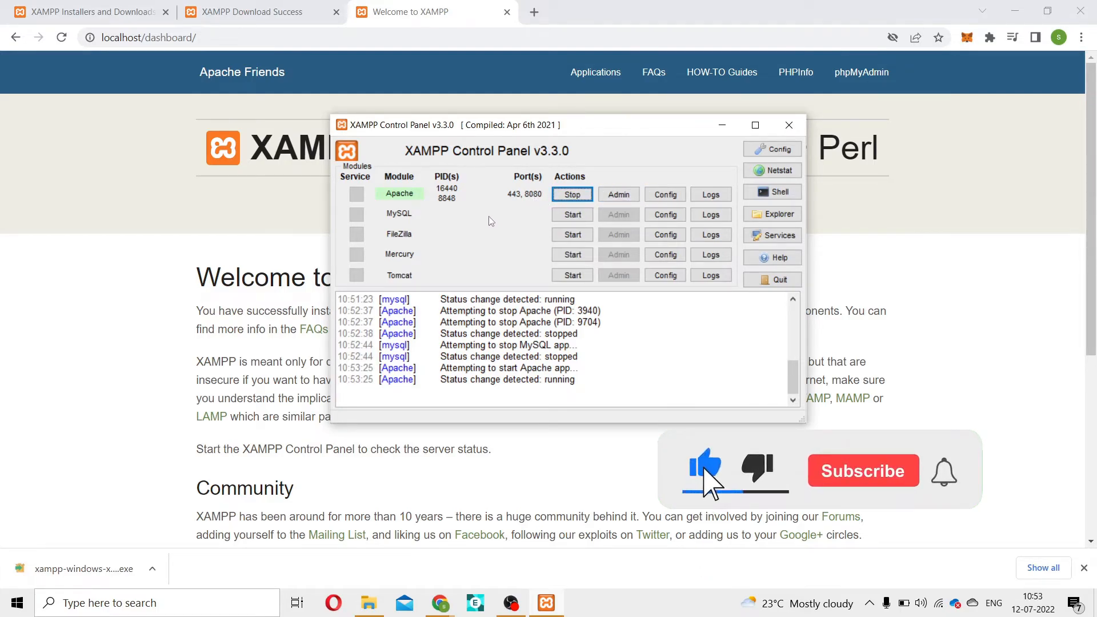
click(573, 215)
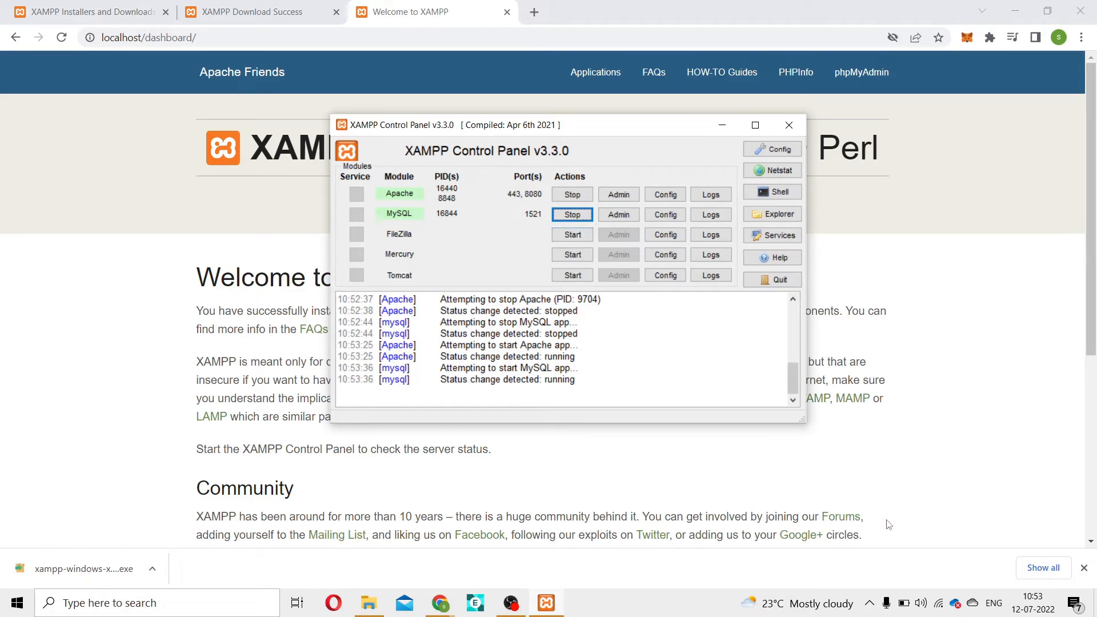
- Stop the MySQL module through XAMPP's entry in the Windows system tray
click(871, 605)
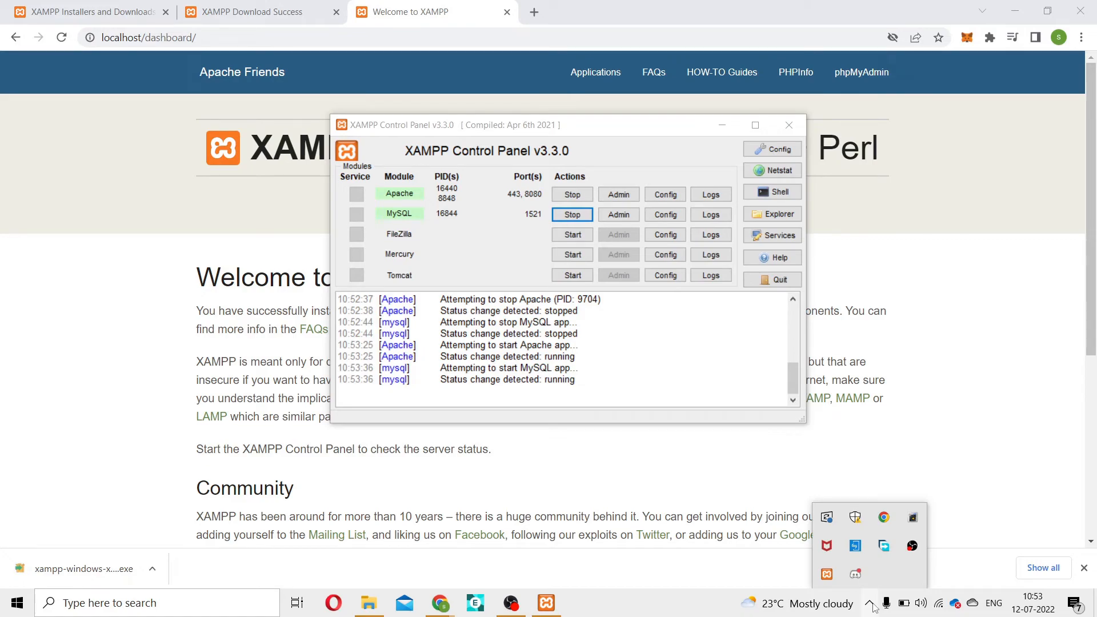
right_click(827, 576)
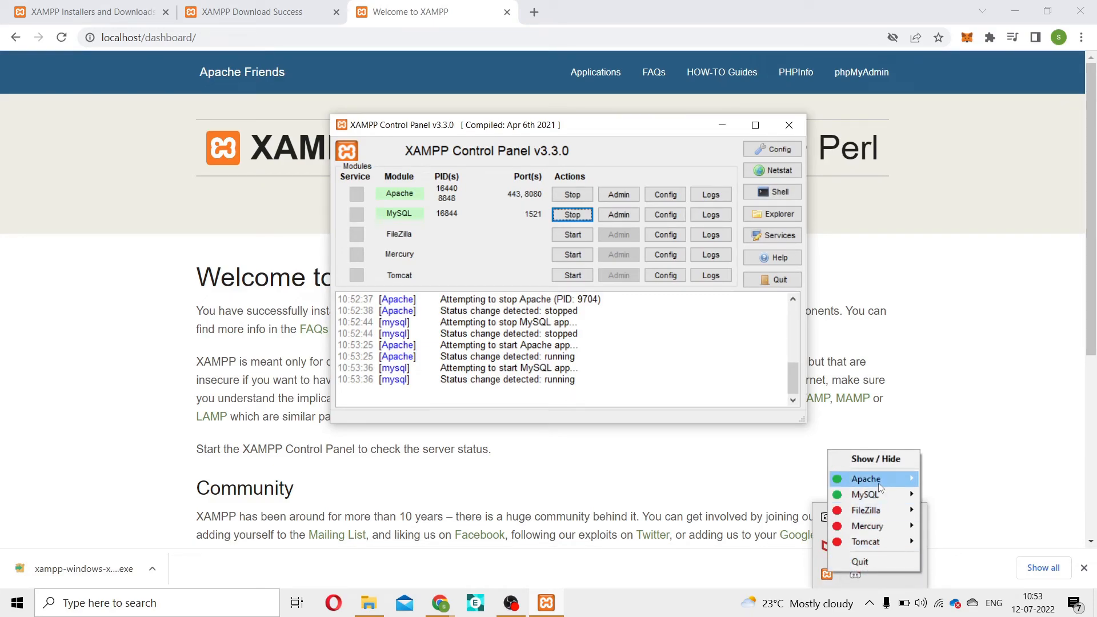
mouse_move(878, 483)
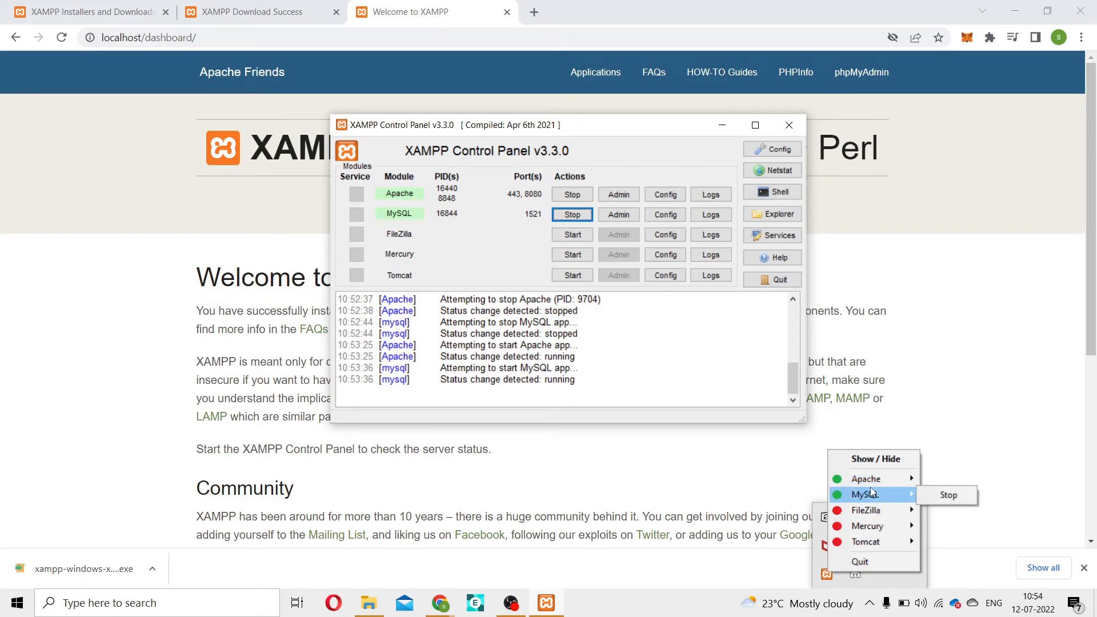
mouse_move(845, 480)
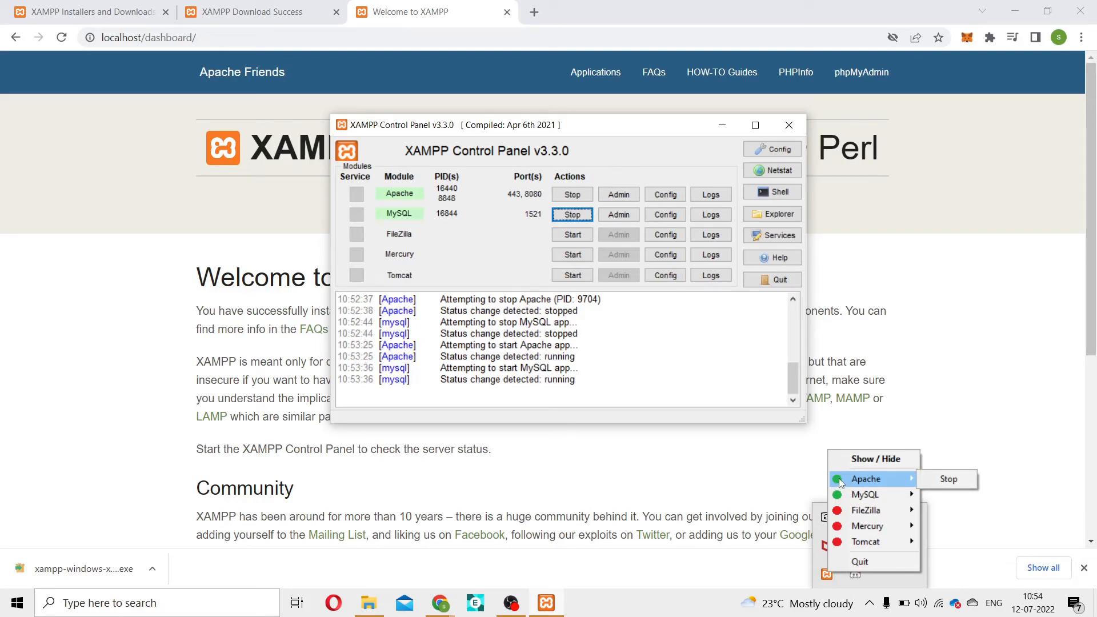
mouse_move(841, 514)
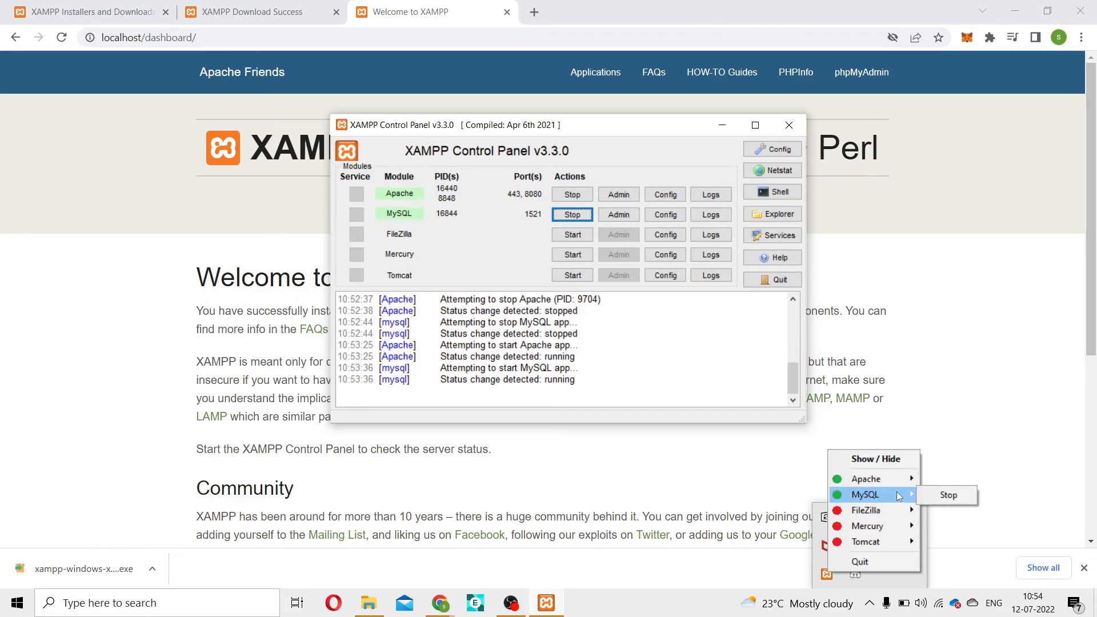
click(952, 496)
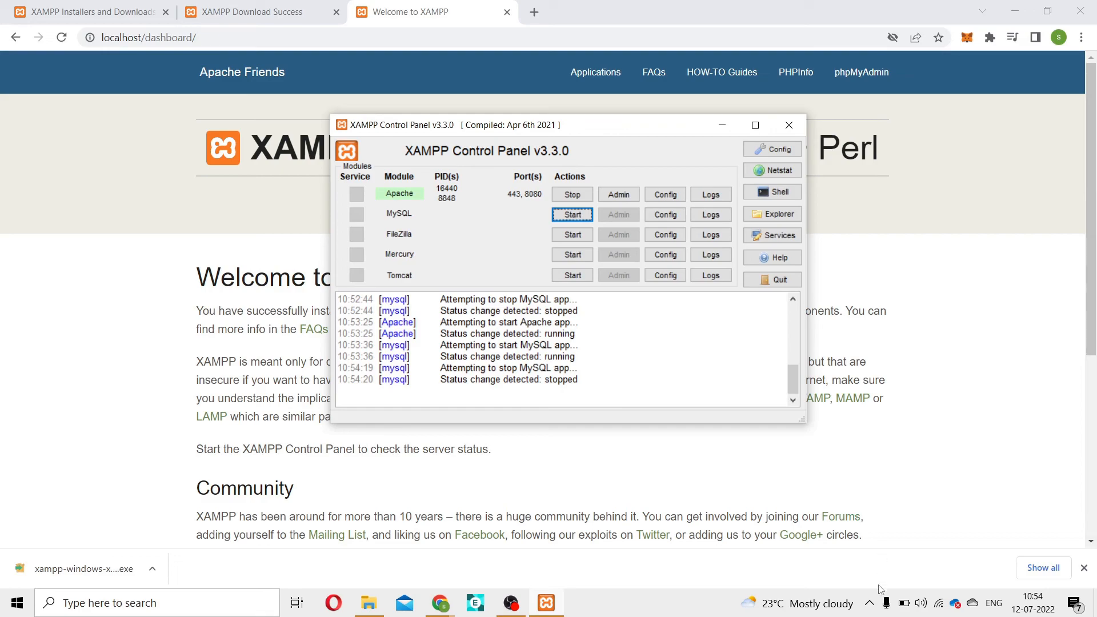
- Stop the Apache module through XAMPP's entry in the Windows system tray
click(869, 603)
right_click(826, 574)
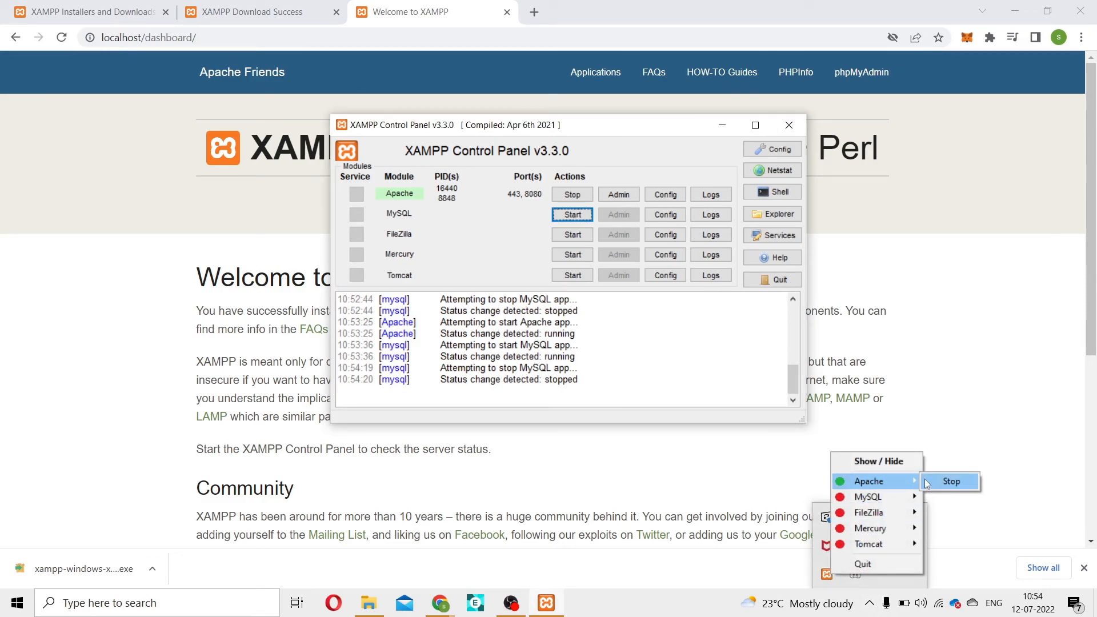
click(945, 482)
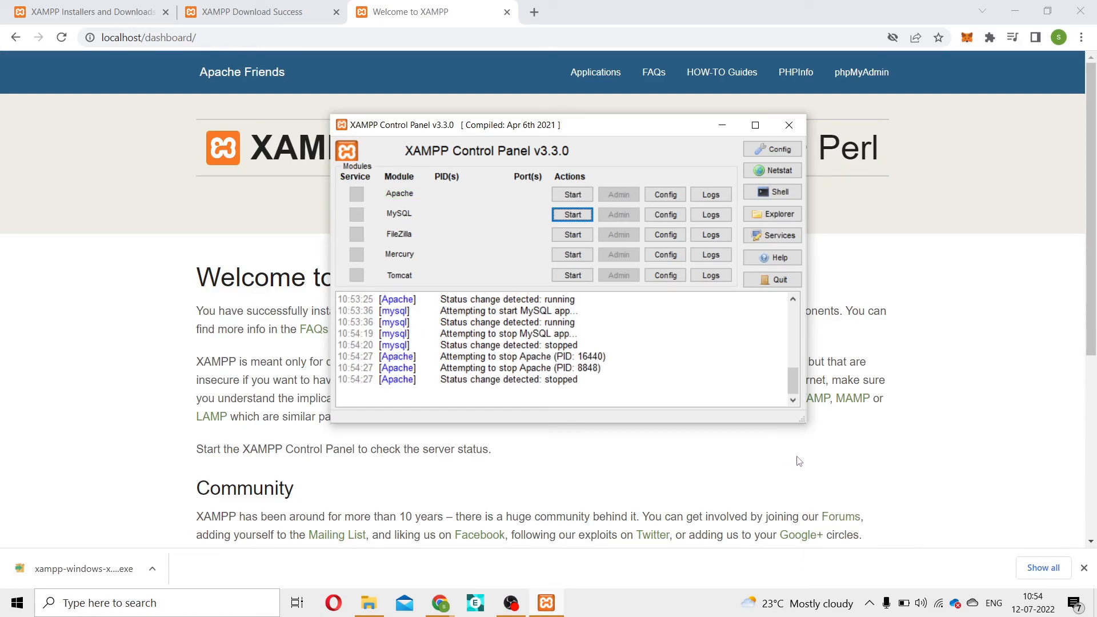
click(868, 604)
click(483, 216)
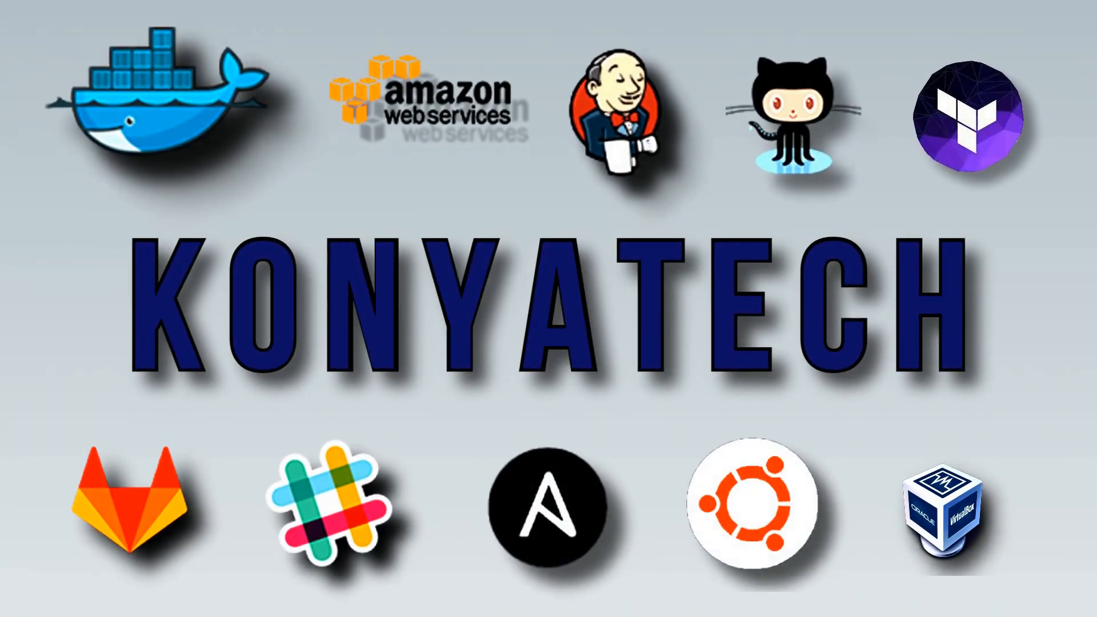